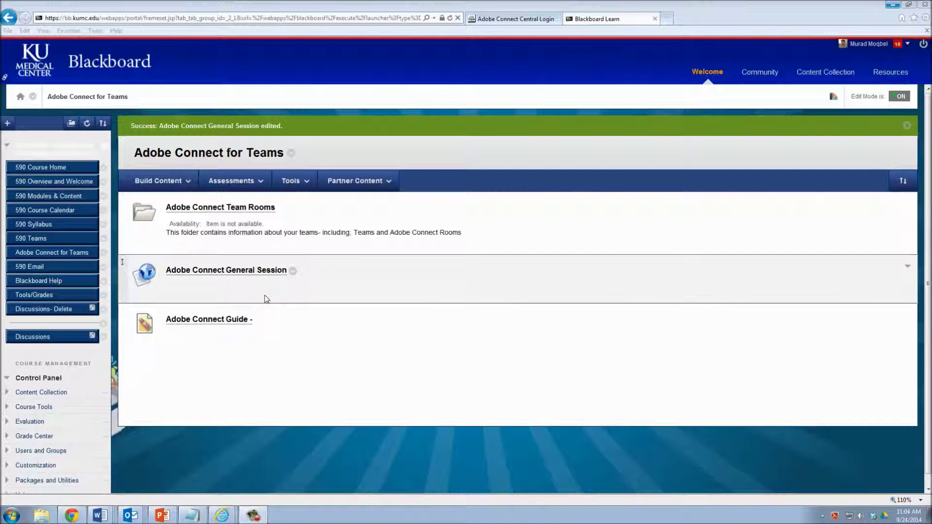
Turn Edit Mode off and launch the Adobe Connect General Session link as students see it.
click(42, 257)
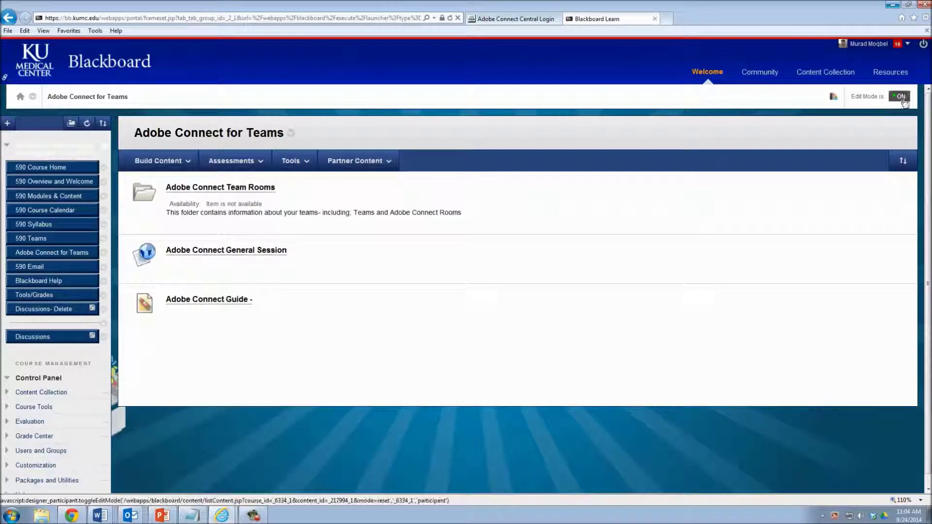
click(902, 97)
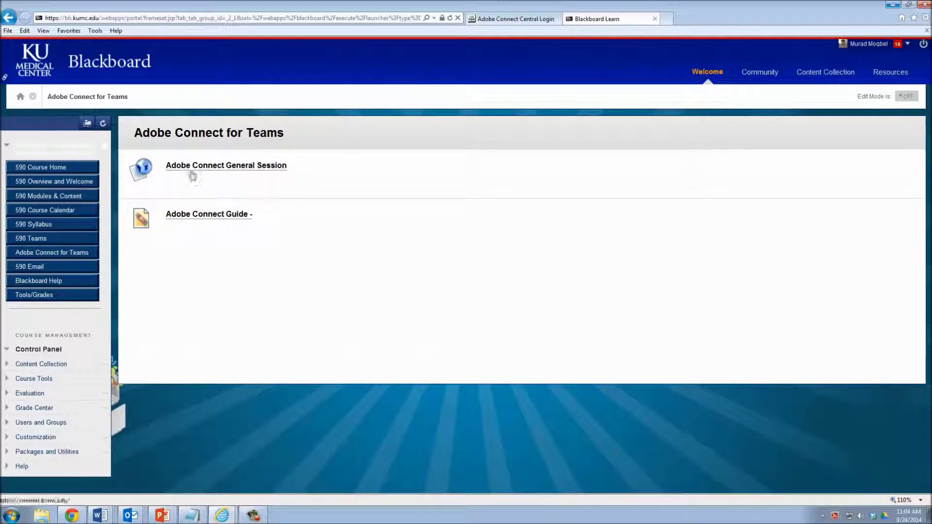
click(169, 168)
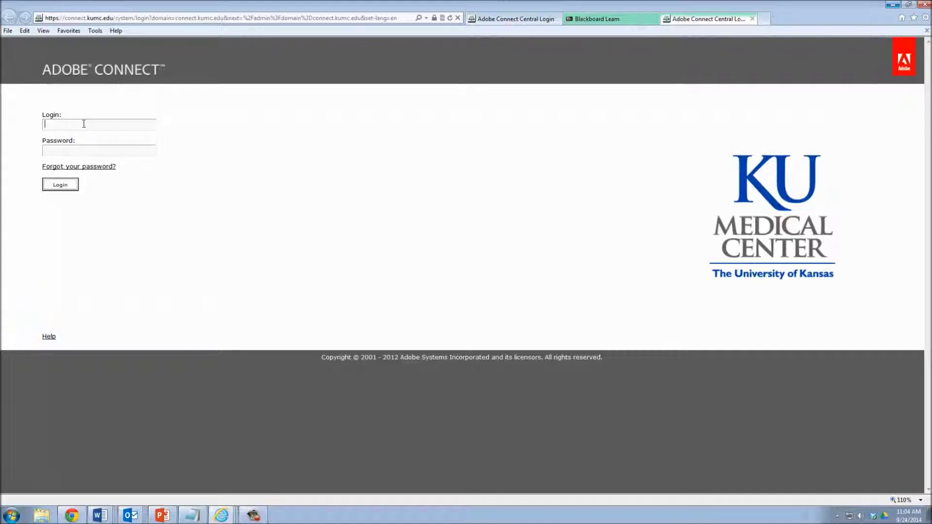
Log in with the account username and password, then close the old Adobe Connect Central Login tab.
text(mmoqbel)
text(*******)
click(63, 186)
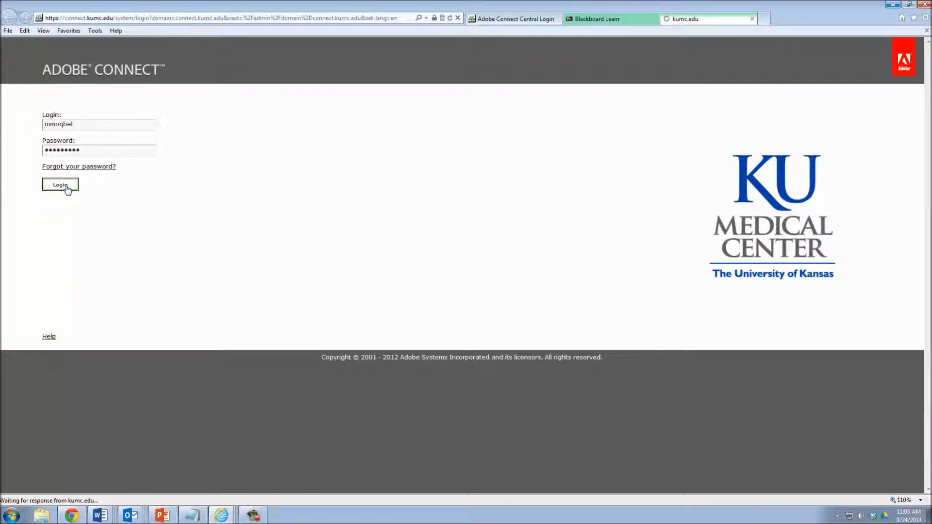
click(557, 19)
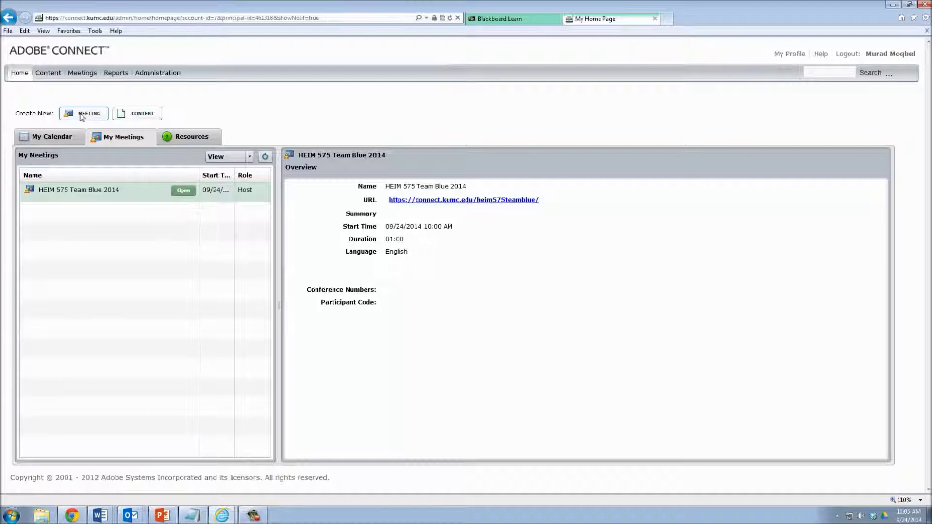
Choose Create New: Meeting on the Adobe Connect Home page.
click(81, 115)
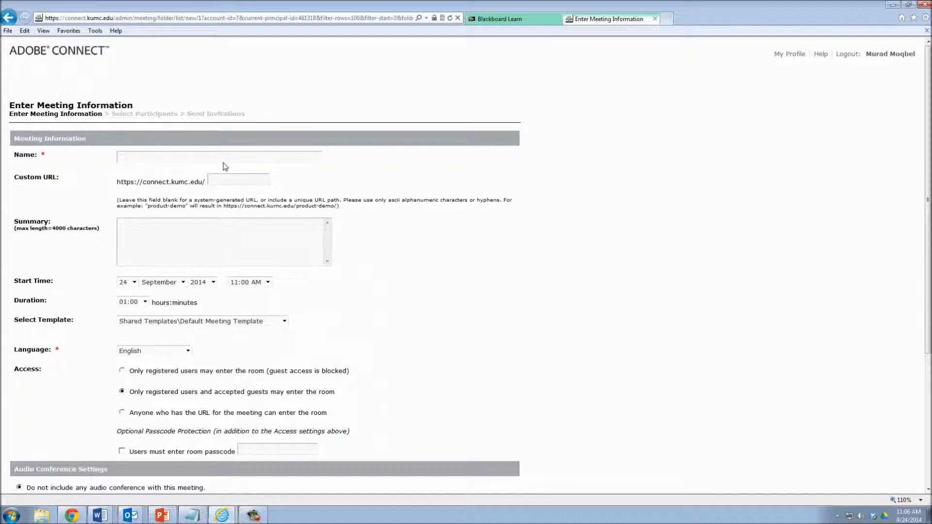
Enter HEIM590TeamBlue as the meeting name.
click(139, 155)
text(TeamBlue)
click(122, 155)
text(590)
drag(167, 157, 17, 141)
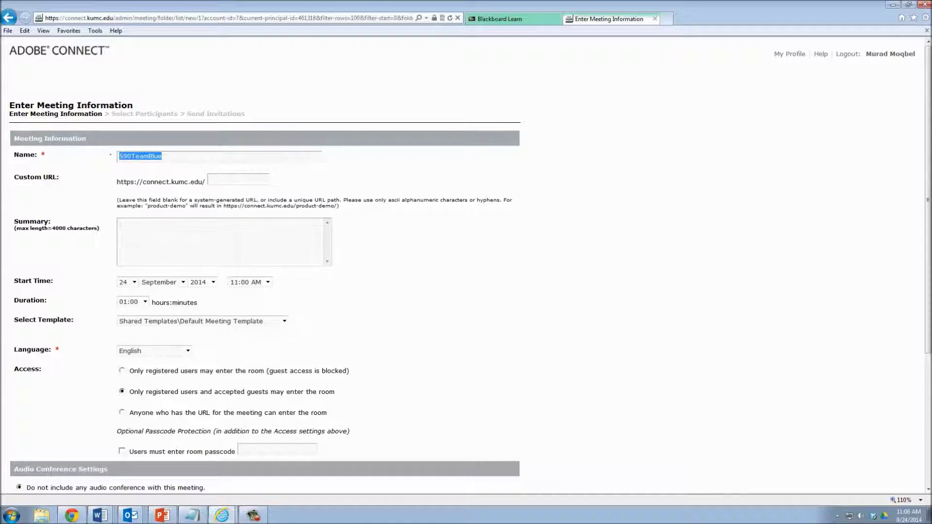
click(121, 158)
text(HEIM)
Copy HEIM590TeamBlue into the Custom URL field.
drag(180, 157, 101, 148)
key(ctrl+c)
click(221, 179)
key(ctrl+v)
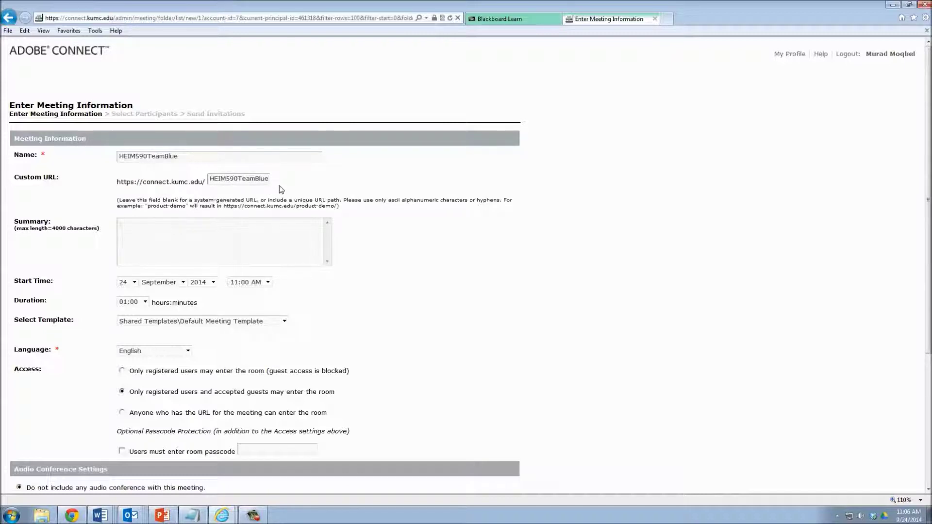
Set Access to 'Anyone who has the URL' and proceed to participant selection.
scroll(211, 239, down, 3)
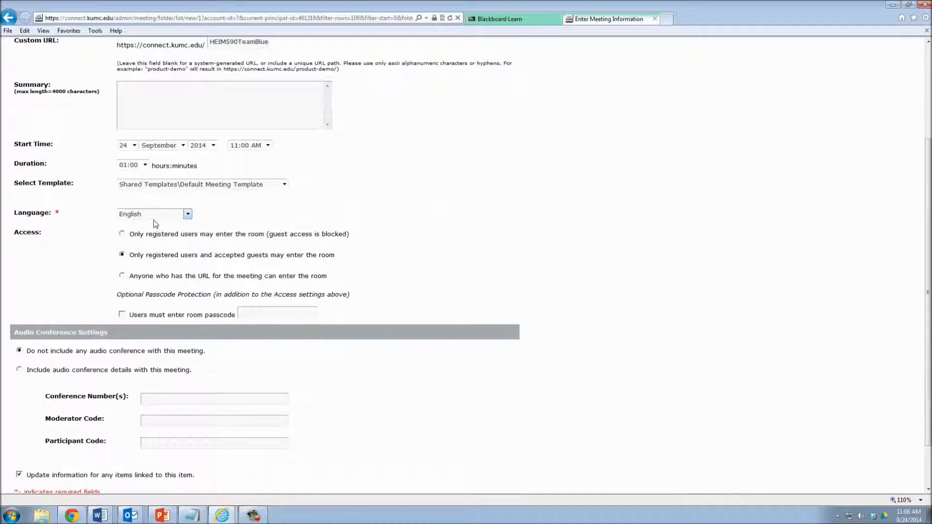
scroll(122, 277, up, 1)
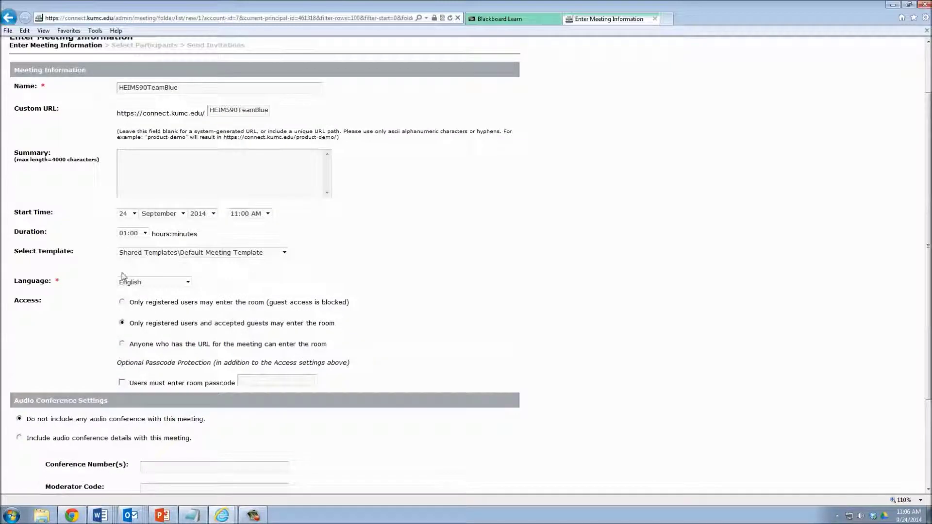
scroll(123, 276, up, 1)
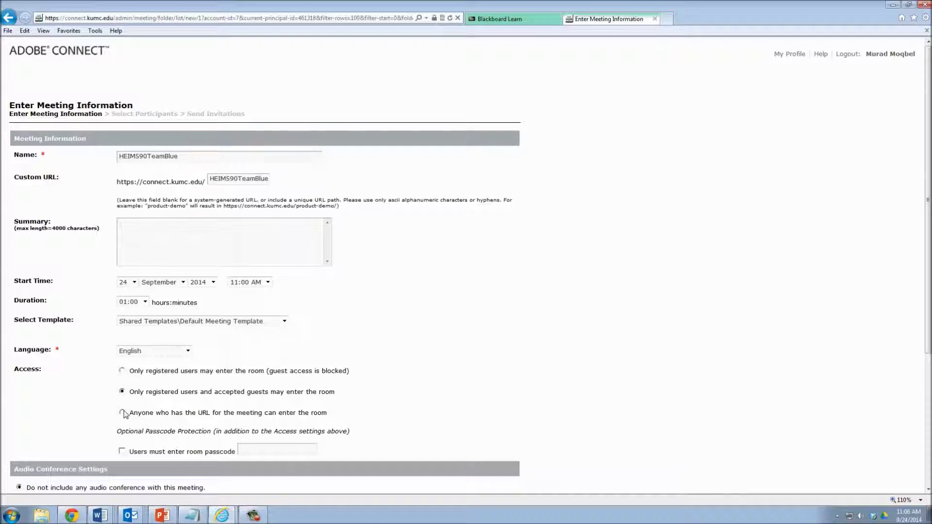
click(121, 413)
scroll(101, 403, down, 4)
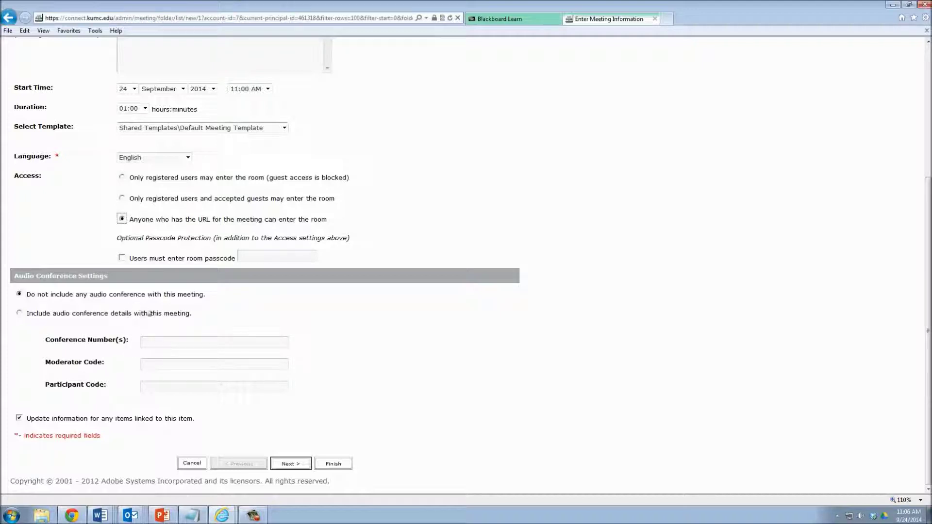
click(288, 465)
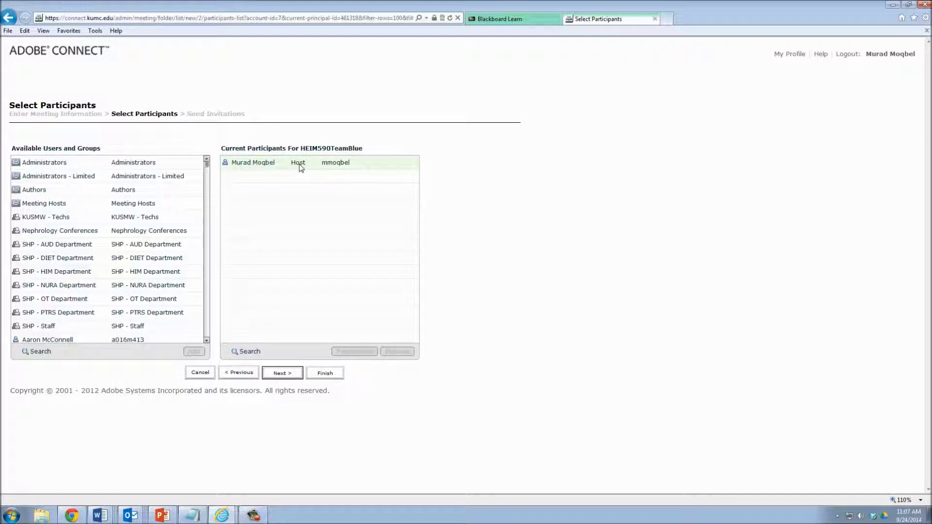
Search for the team member and add them to the meeting's participants.
click(42, 351)
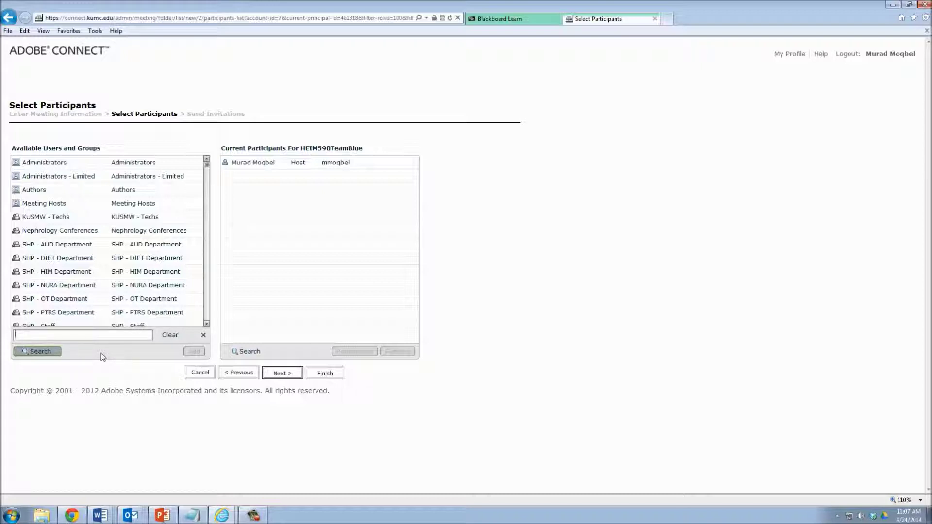
text(orb)
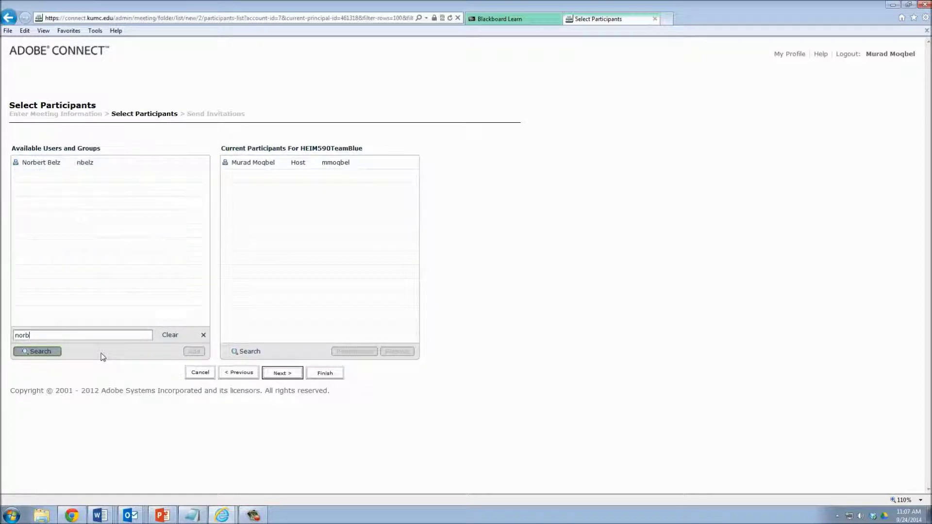
click(59, 163)
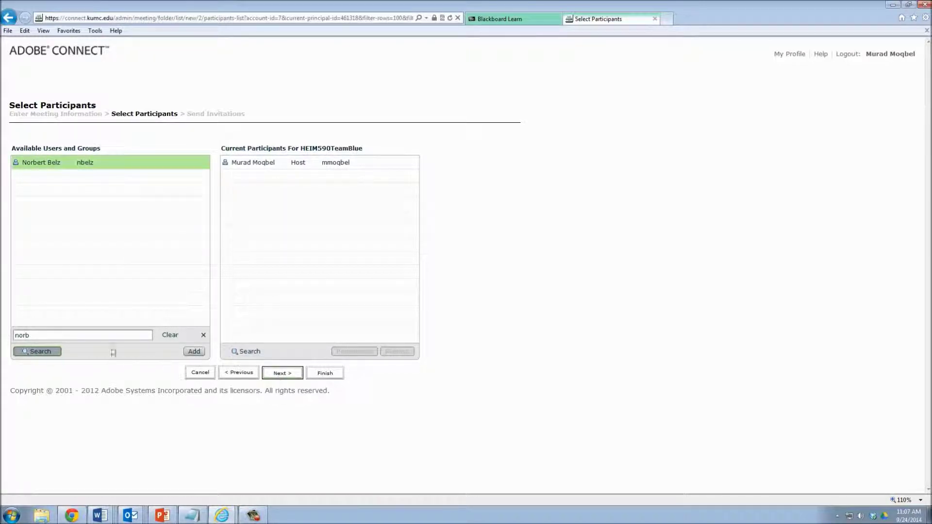
click(188, 356)
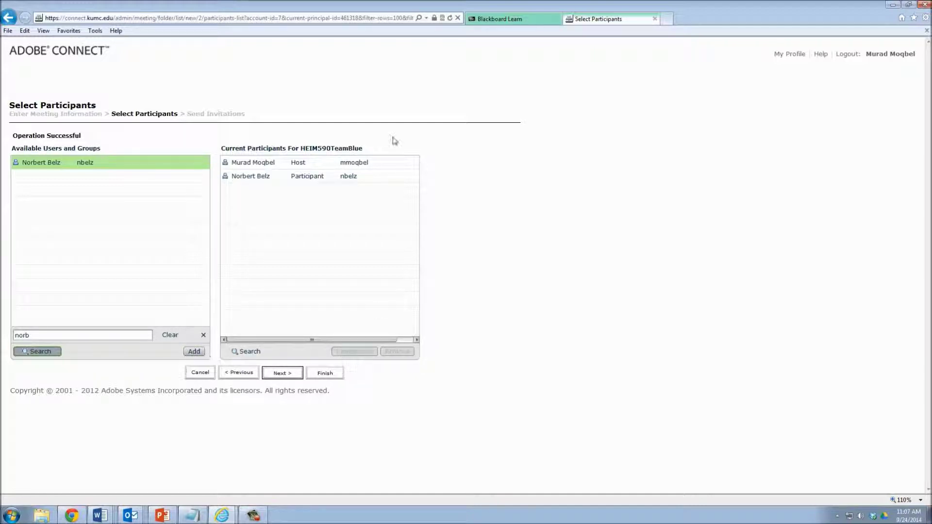
Give the newly added participant Host permission.
click(306, 181)
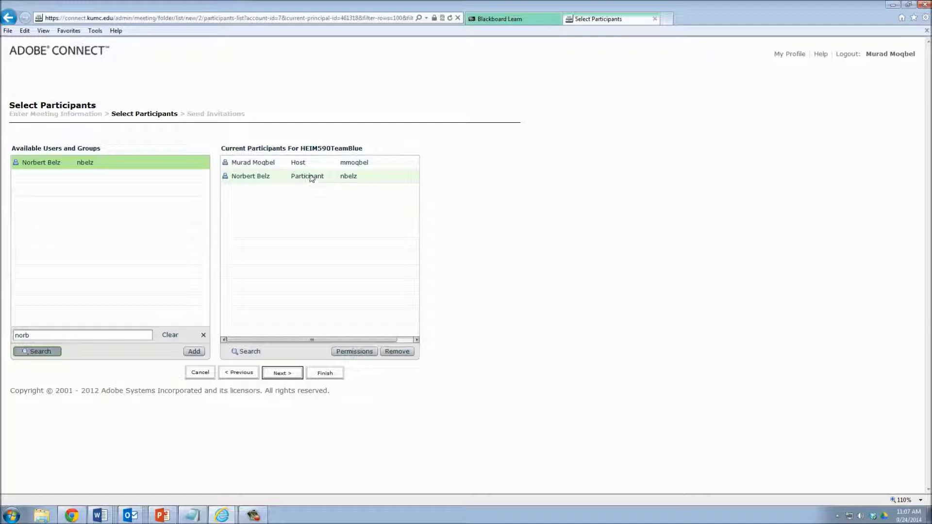
click(312, 179)
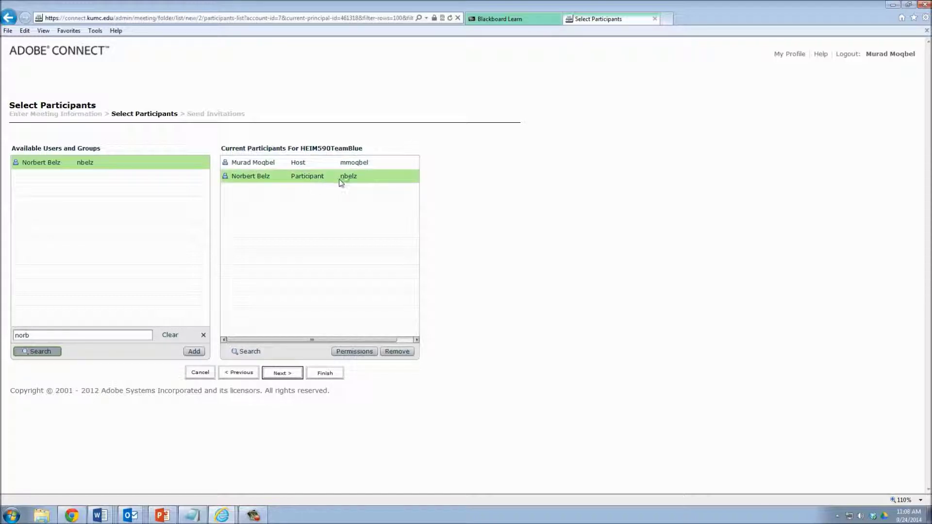
click(311, 180)
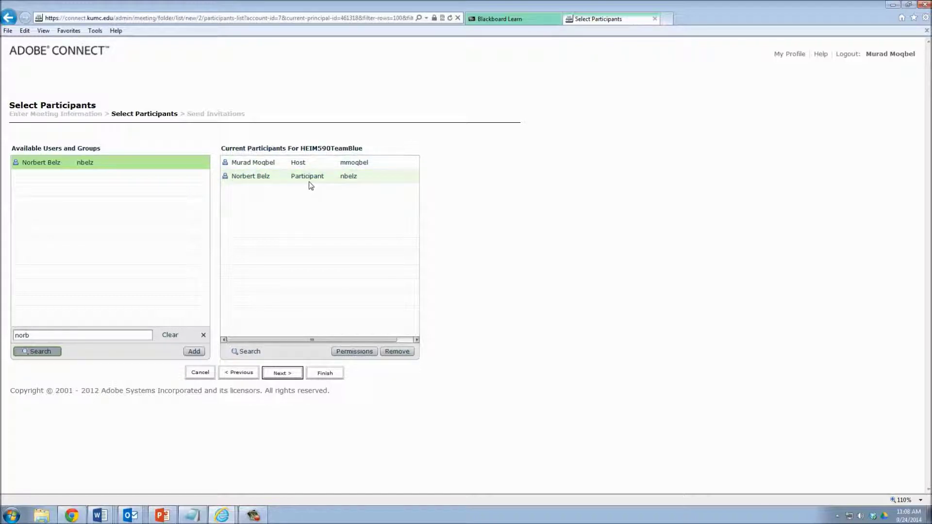
click(306, 181)
click(353, 353)
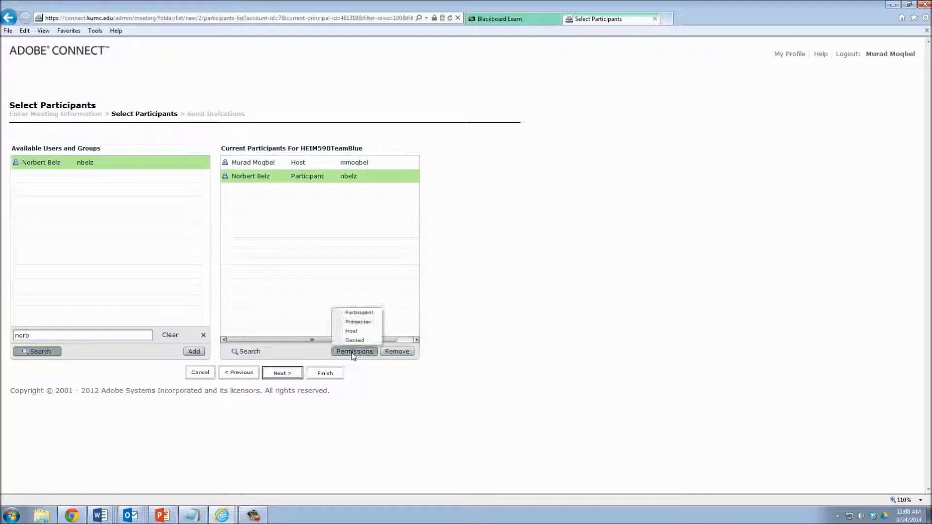
click(305, 355)
click(348, 354)
click(351, 330)
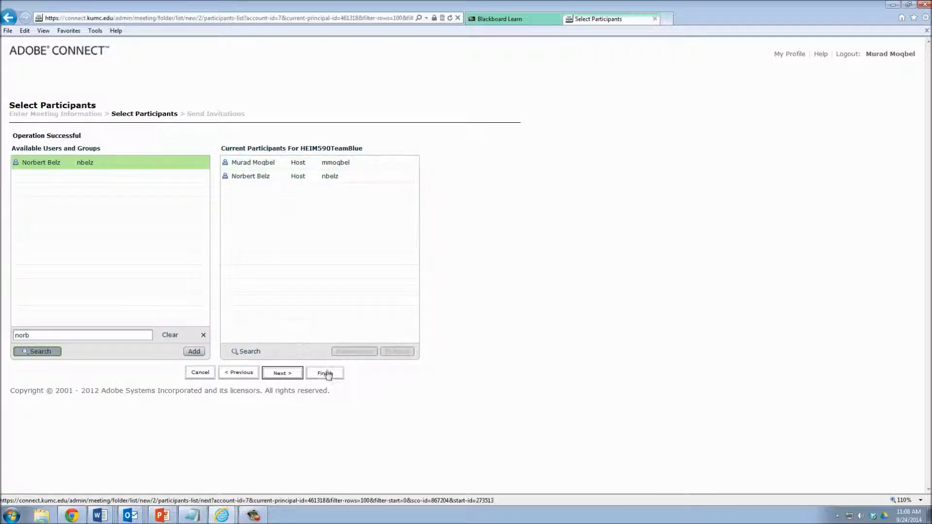
click(288, 378)
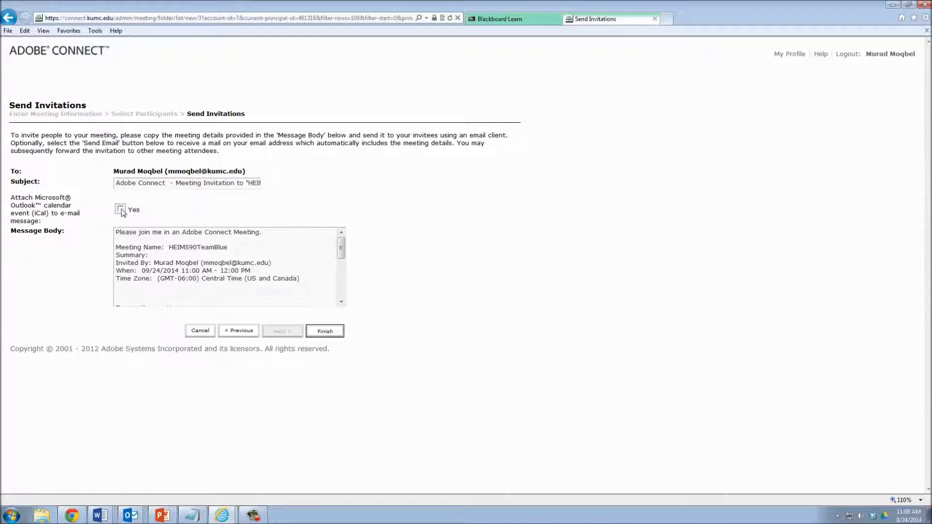
click(326, 335)
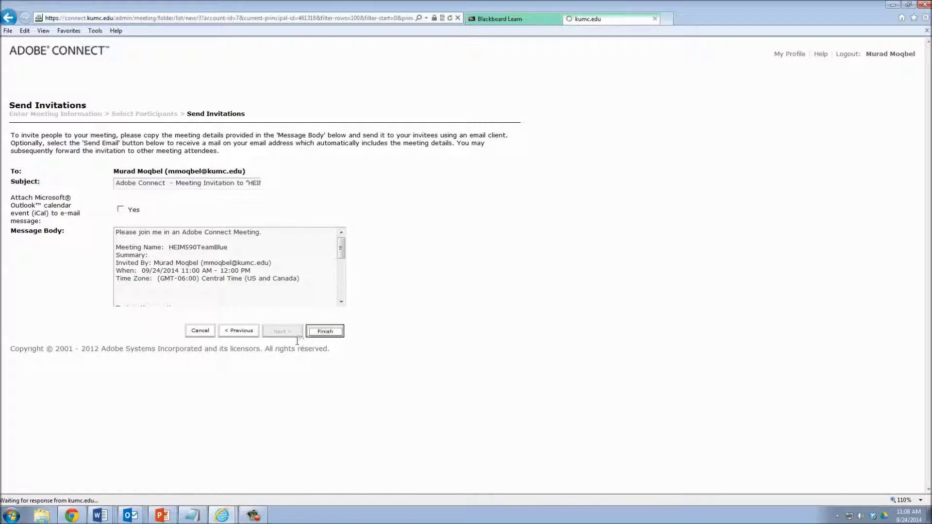
drag(274, 245, 118, 253)
key(ctrl+c)
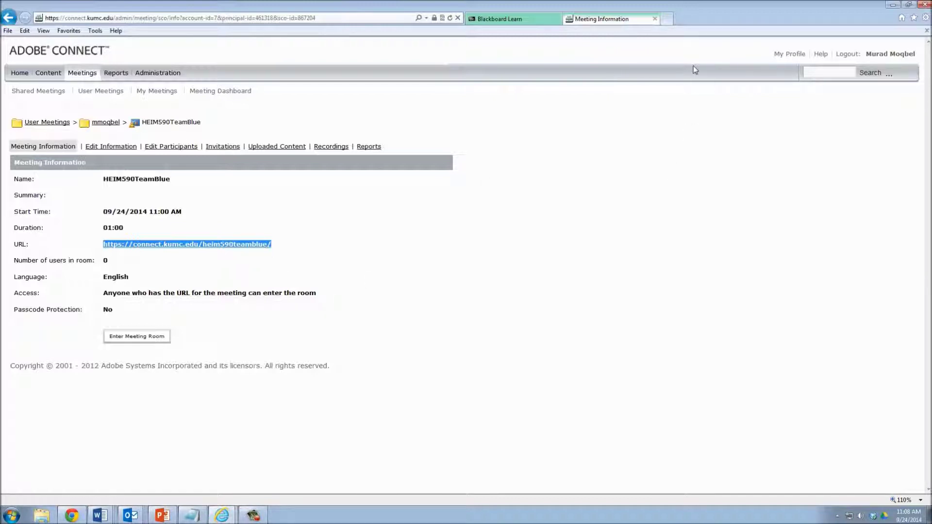
Load the copied meeting room URL in a new browser tab.
click(666, 20)
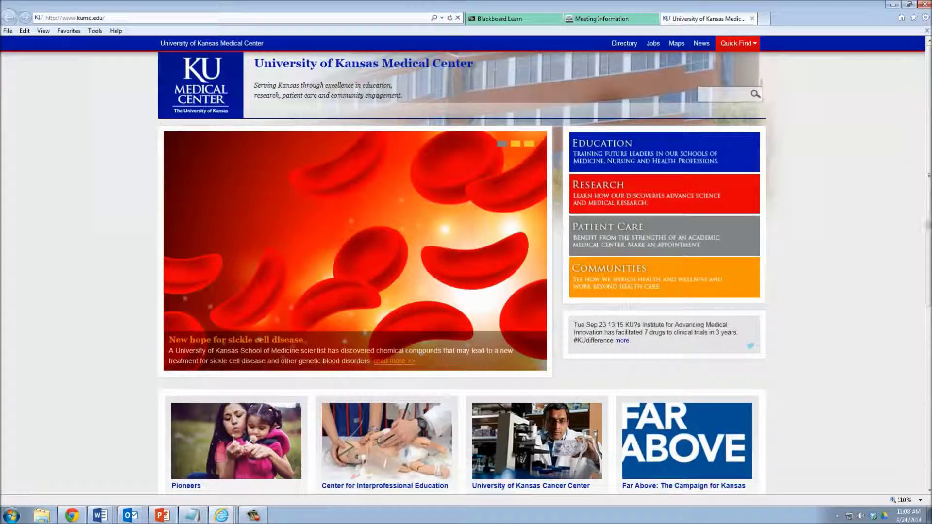
click(281, 17)
key(ctrl+v)
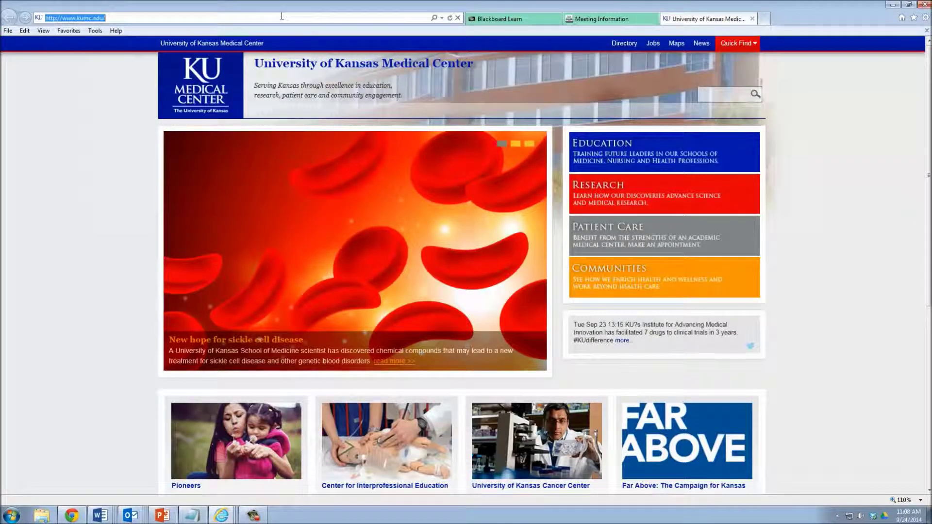
key(Return)
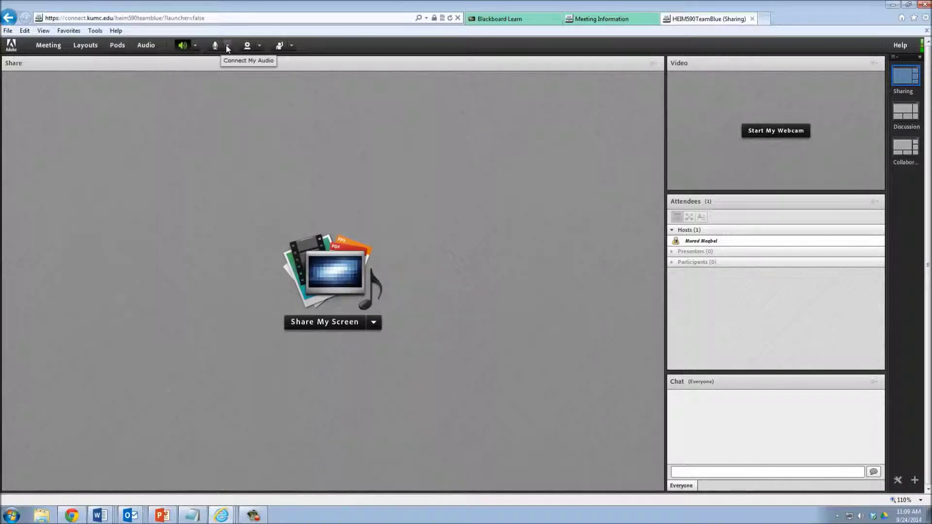
Connect your microphone audio and allow camera and microphone access in the Flash prompt.
click(228, 46)
click(219, 58)
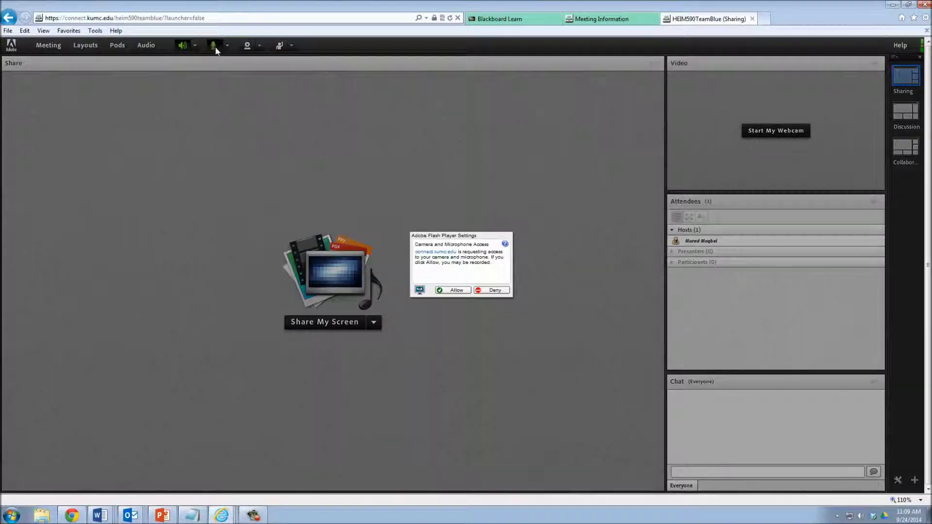
click(447, 289)
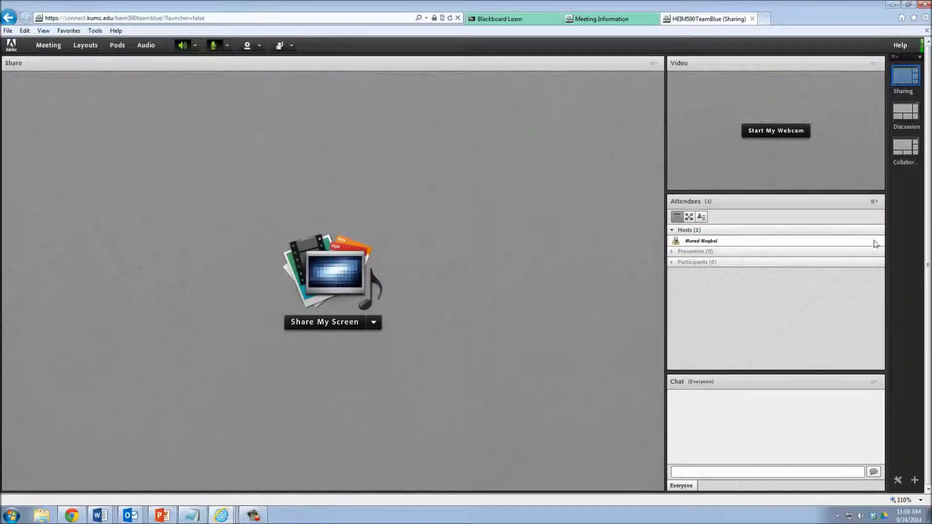
Choose Share > My Screen from the Share pod menu.
mouse_move(877, 246)
click(654, 63)
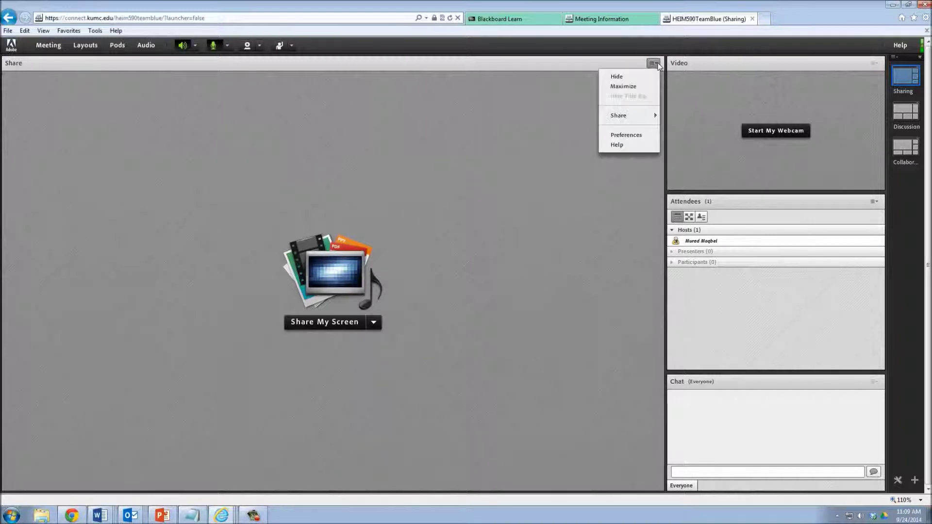
mouse_move(649, 117)
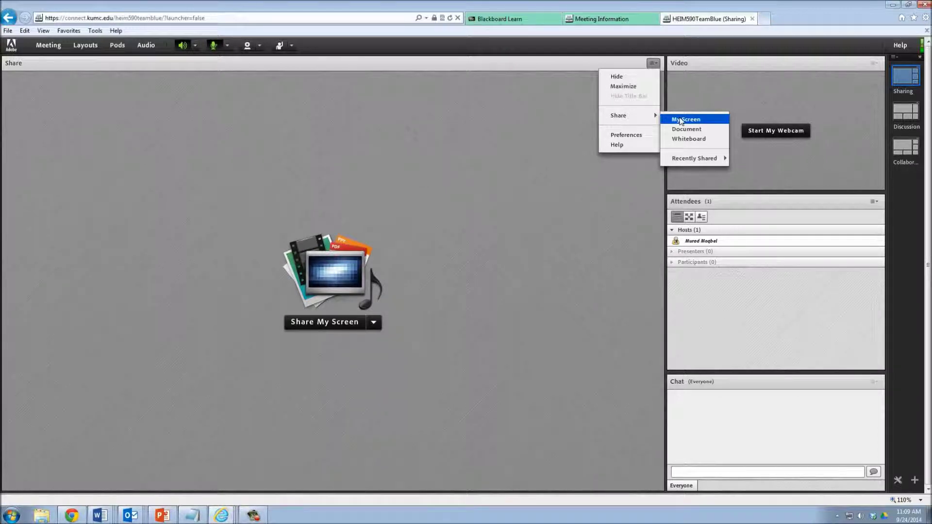
click(681, 120)
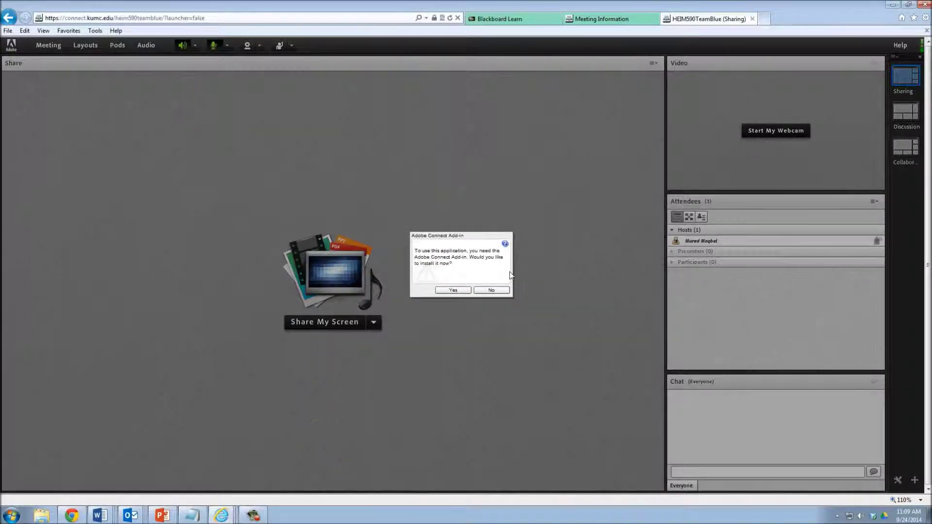
Install the Adobe Connect Add-in, then pick Share Document from the share options.
click(454, 290)
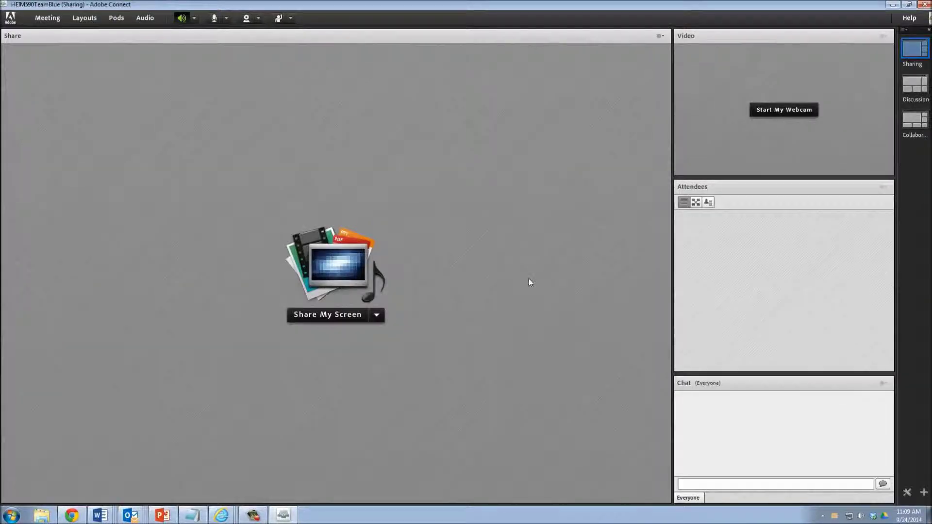
click(382, 313)
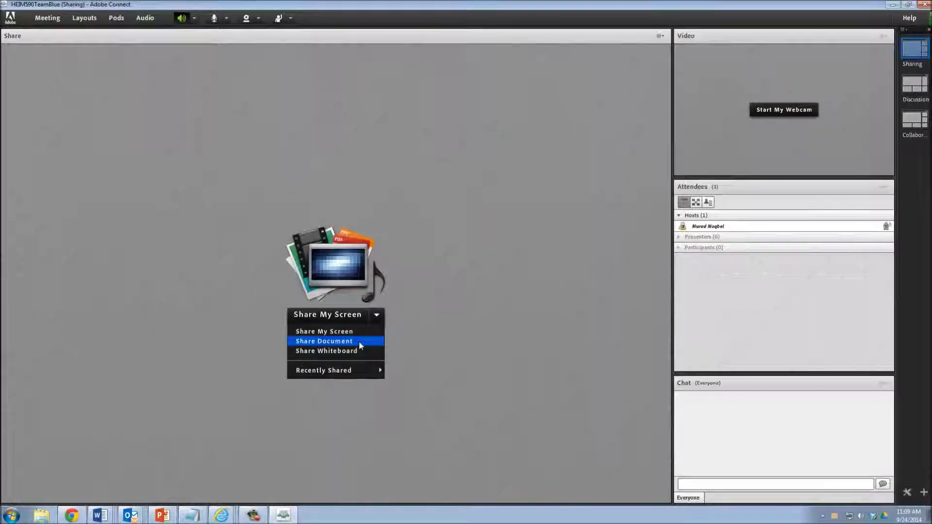
click(360, 343)
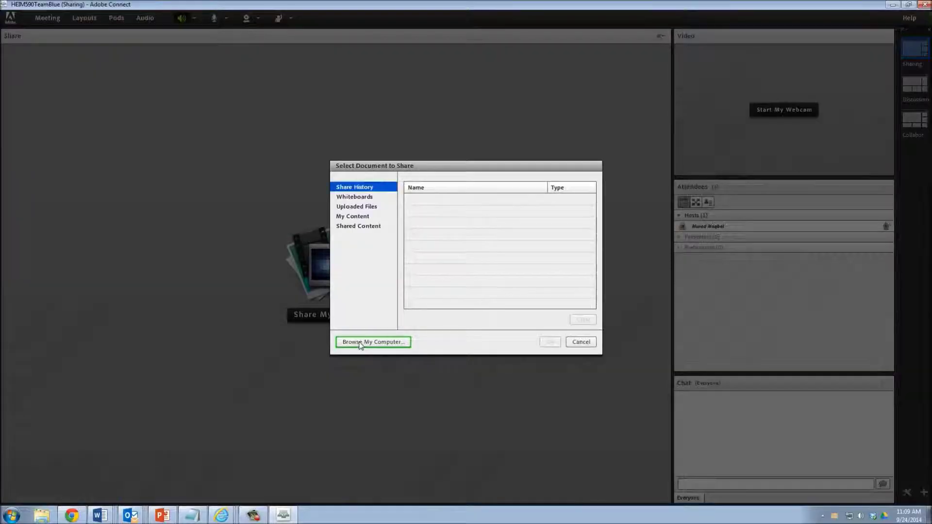
Upload and share Module 5 Assignment 1 Typical Answers.pdf from Libraries > Documents.
click(379, 207)
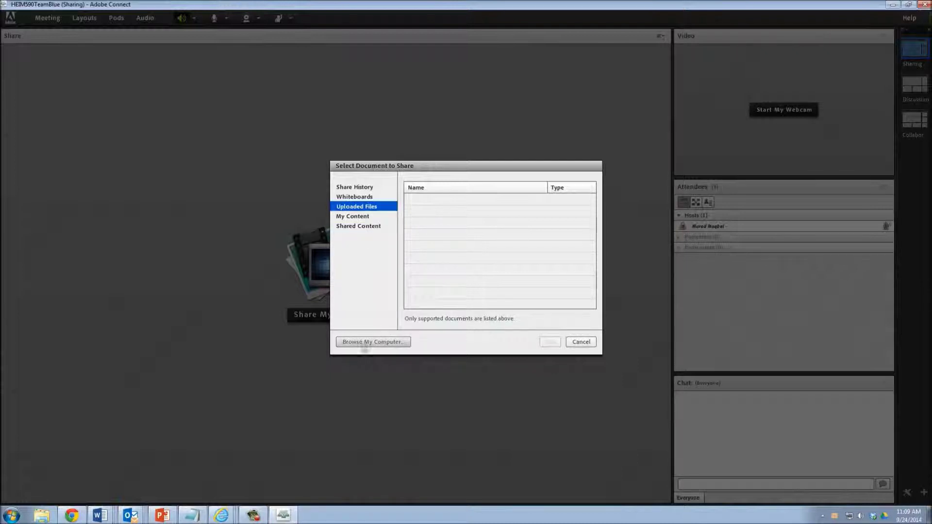
click(387, 342)
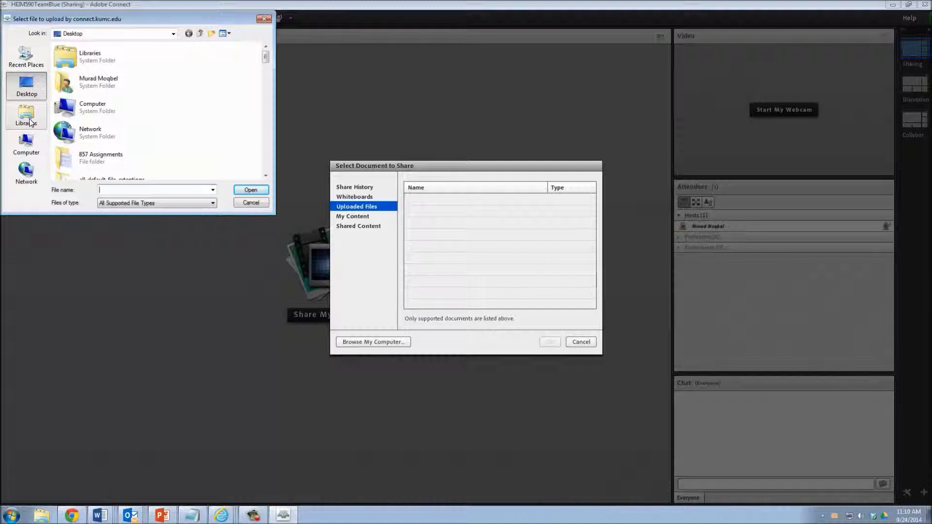
click(32, 63)
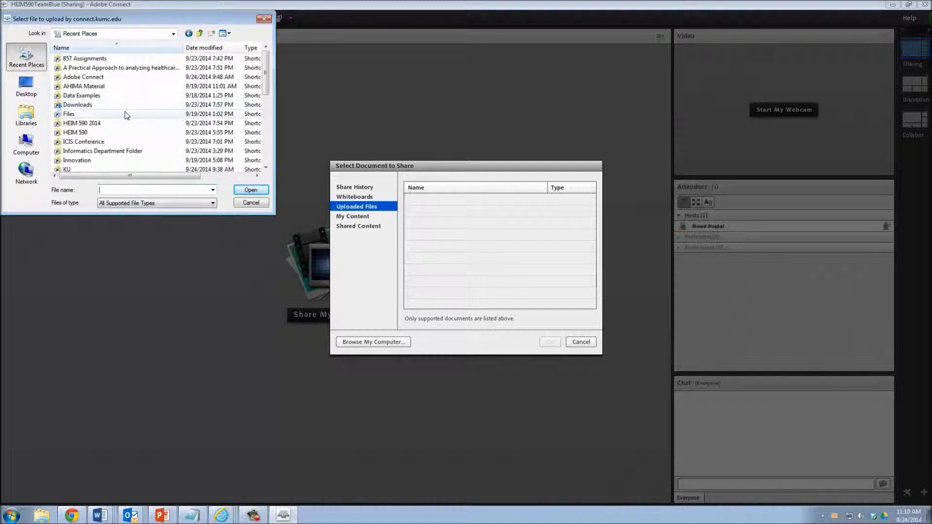
click(26, 115)
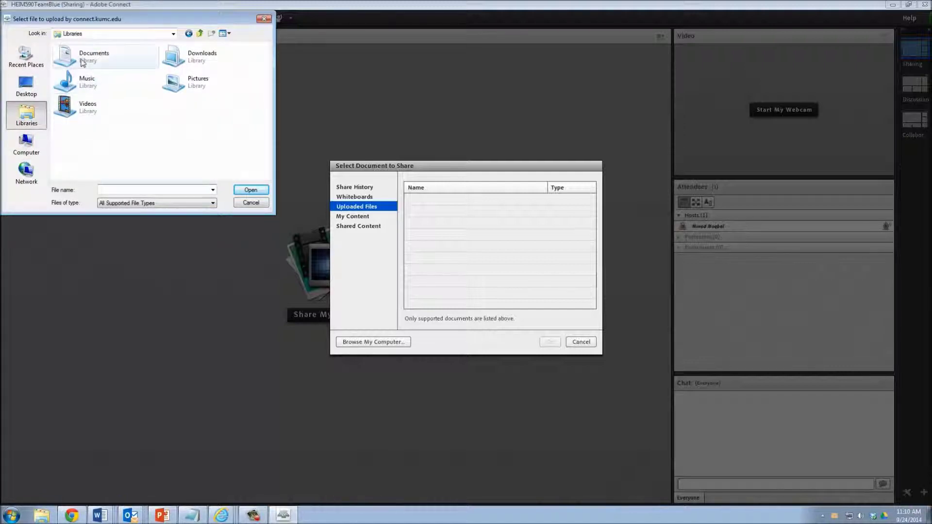
double_click(83, 62)
click(97, 104)
scroll(103, 129, down, 1)
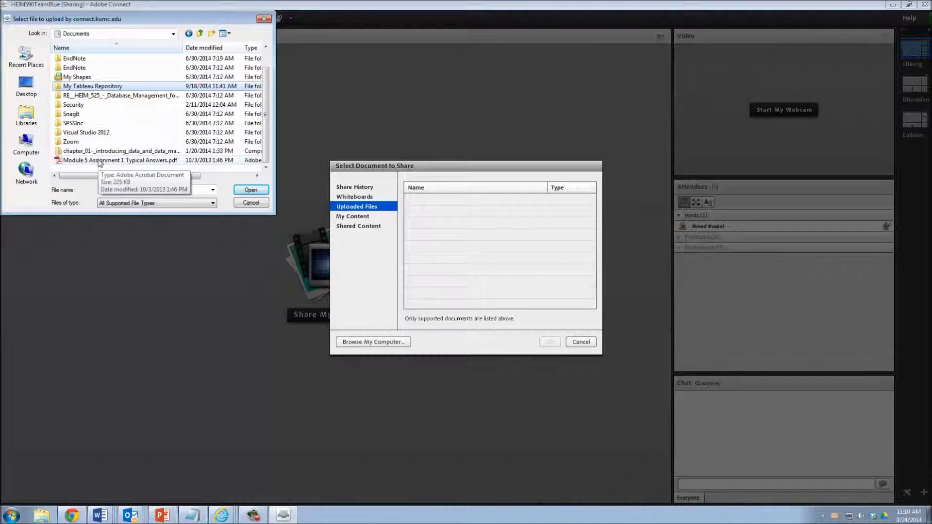
click(99, 160)
click(250, 190)
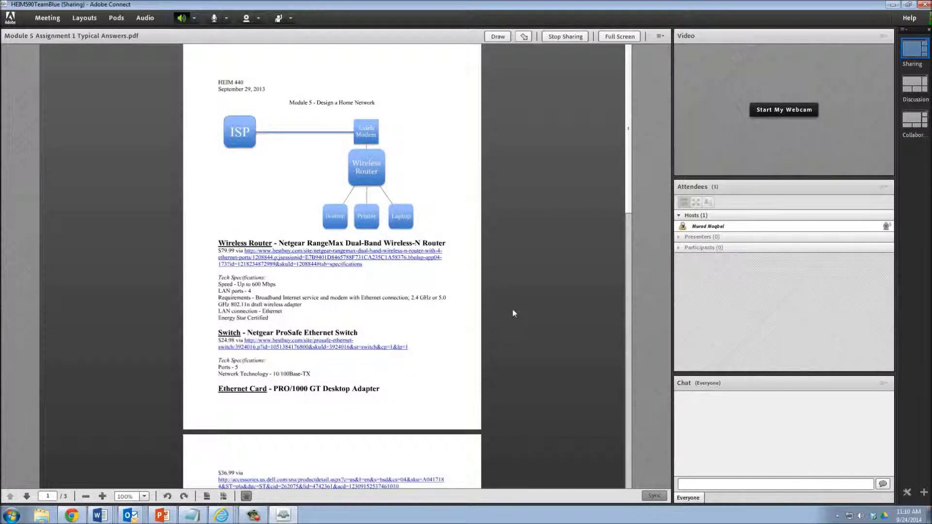
Scroll down through the shared Module 5 Assignment 1 Typical Answers PDF, then back up to page 1.
scroll(514, 313, down, 3)
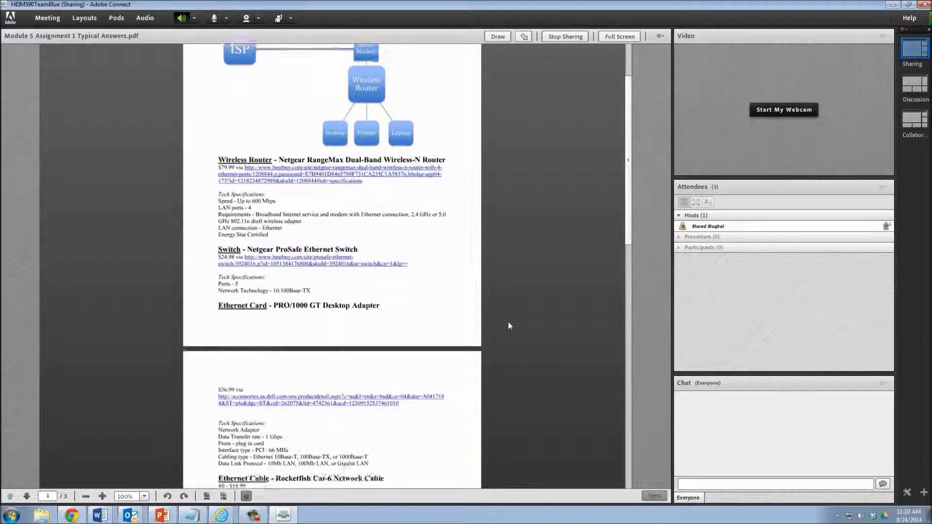
scroll(507, 325, down, 2)
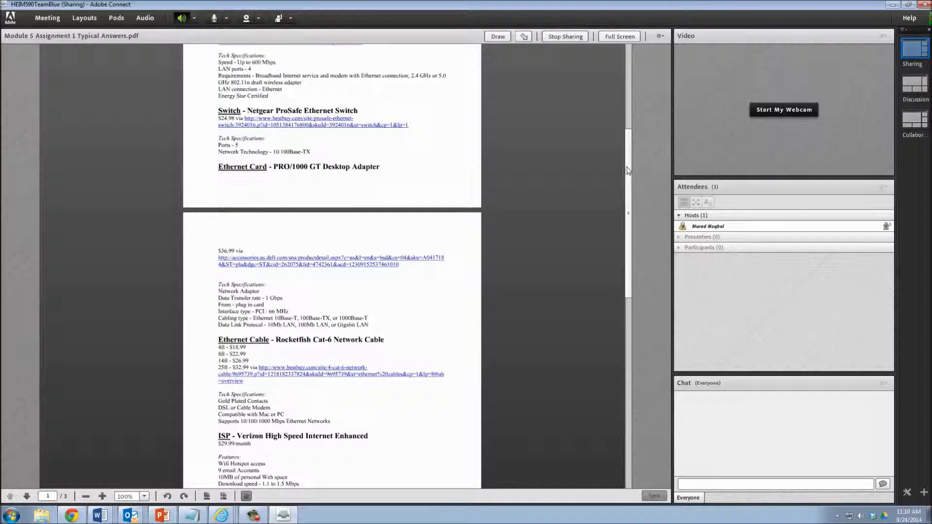
scroll(618, 191, down, 2)
scroll(617, 191, up, 5)
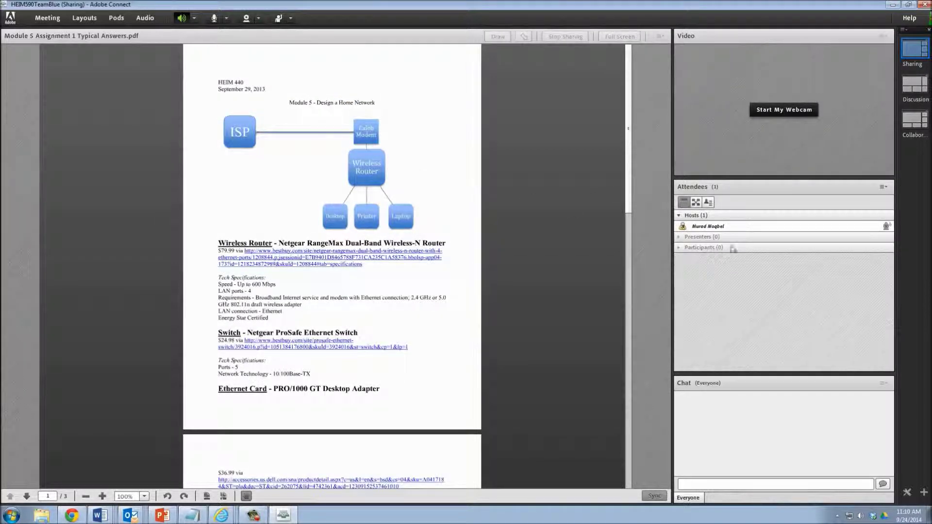
Bring up the host attendee's options menu in Attendees and view its role choices.
right_click(732, 226)
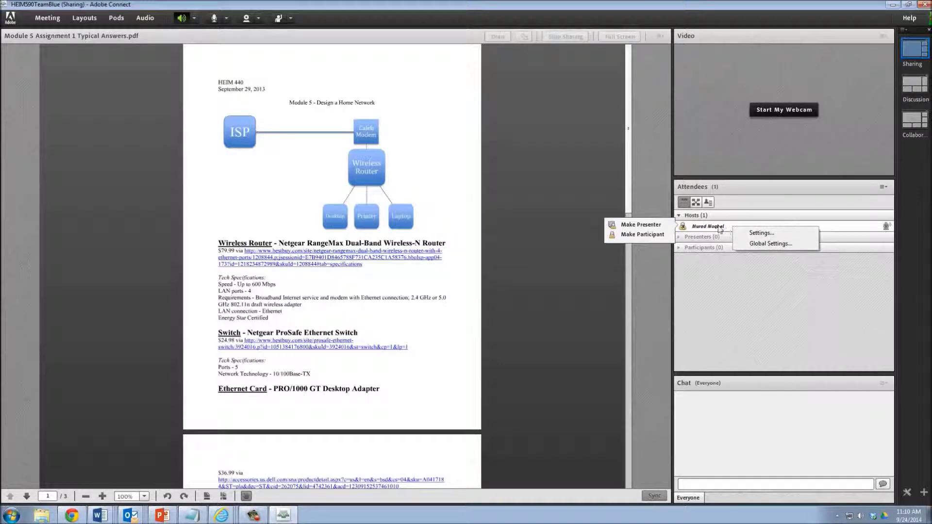
right_click(721, 227)
right_click(712, 229)
click(708, 228)
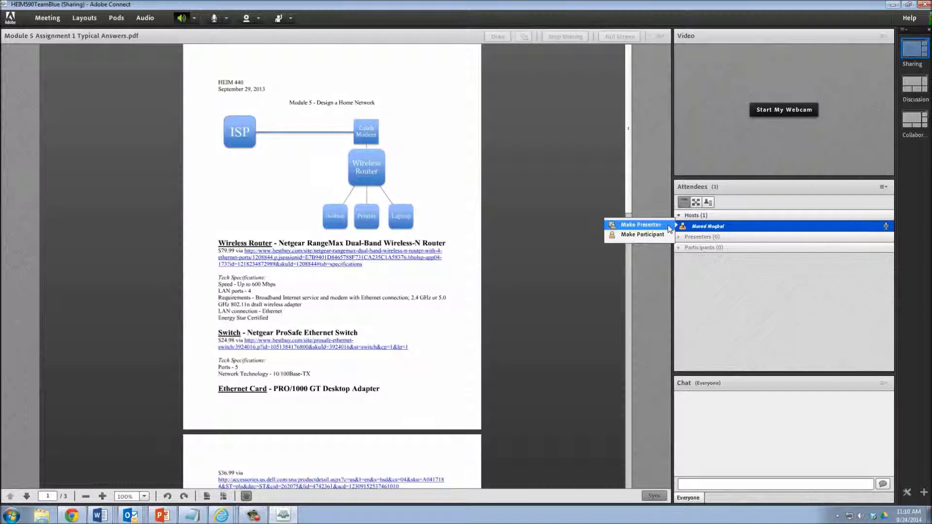
Dismiss the host's options menu and connect your microphone audio to the meeting.
right_click(696, 226)
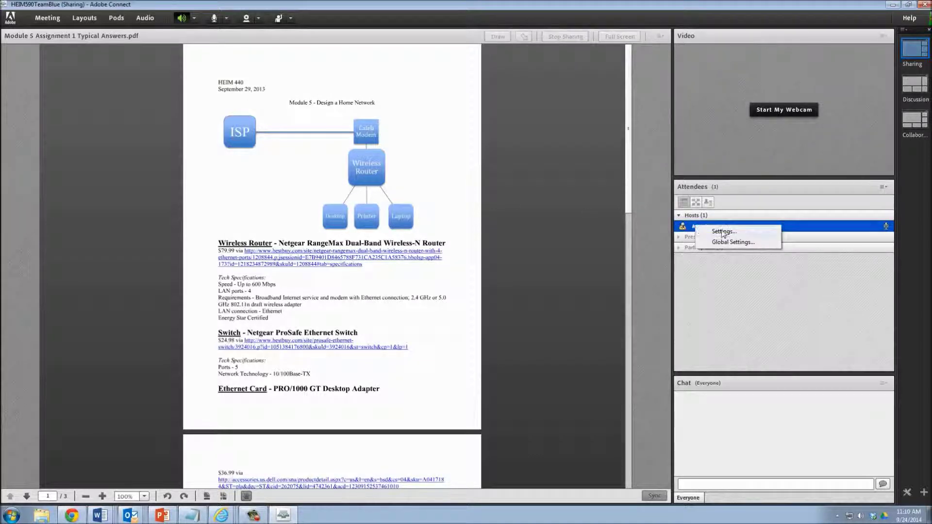
click(691, 227)
right_click(694, 227)
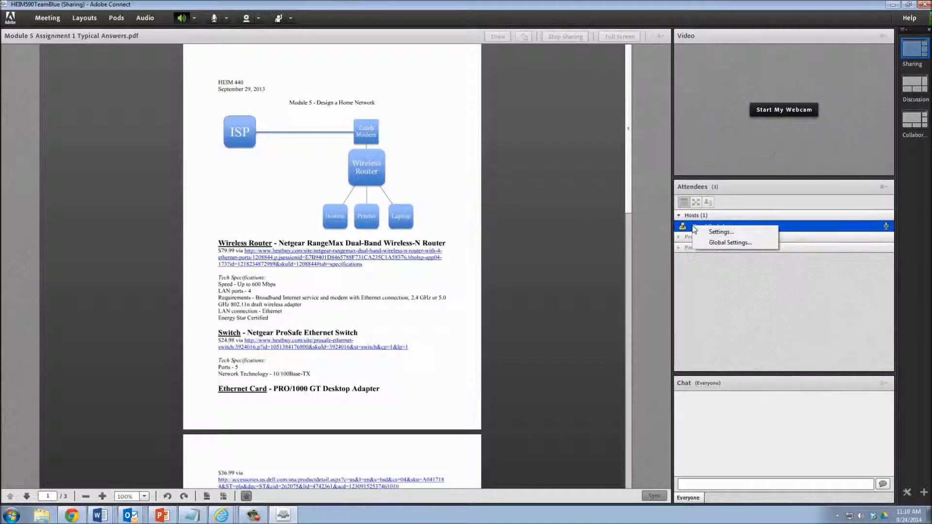
click(646, 262)
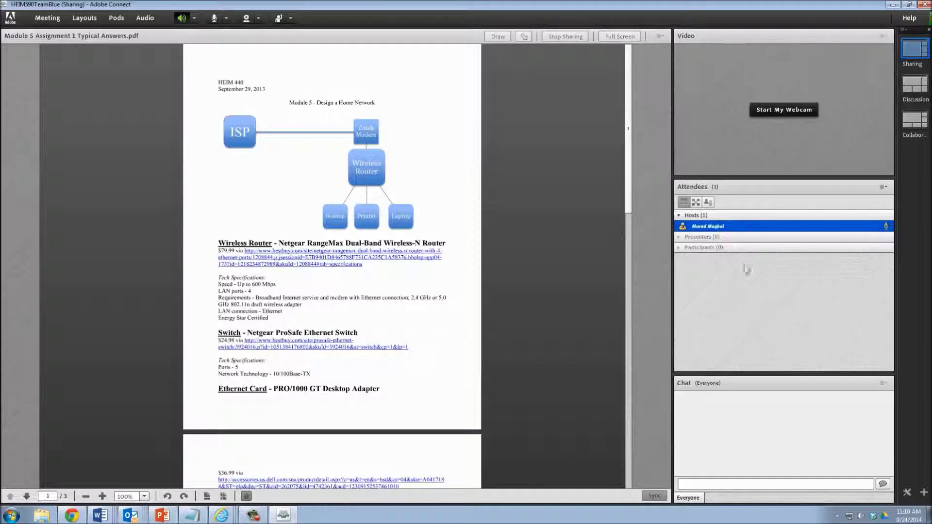
right_click(724, 229)
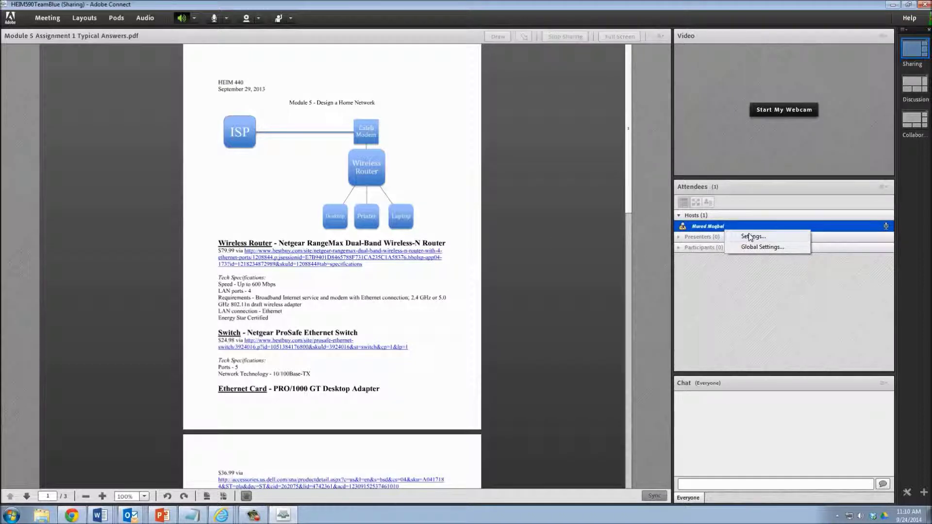
click(523, 201)
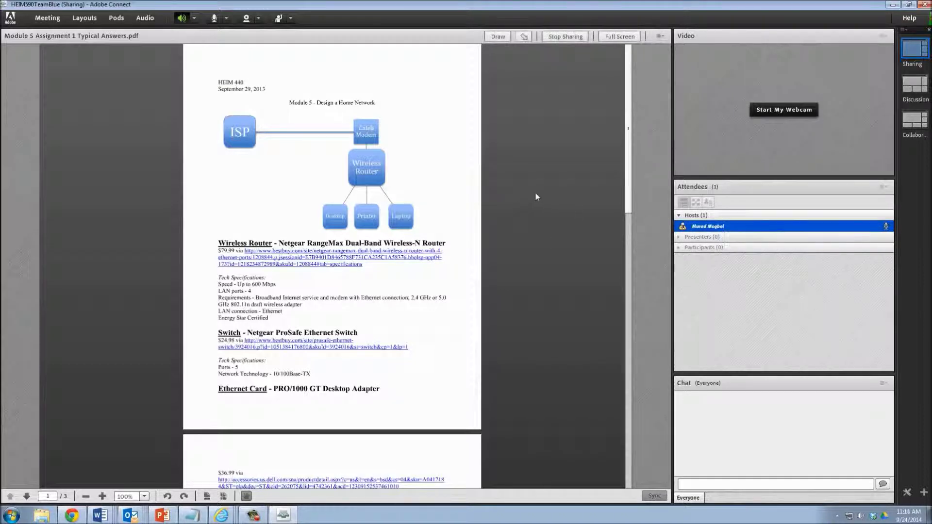
click(214, 21)
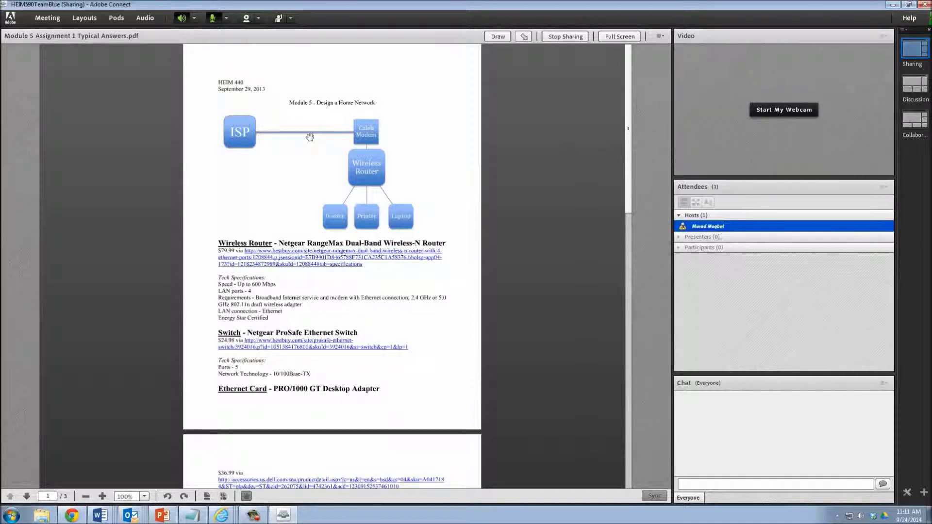
Start a meeting recording from the Meeting menu with summary 'Test1', then stop it.
click(53, 20)
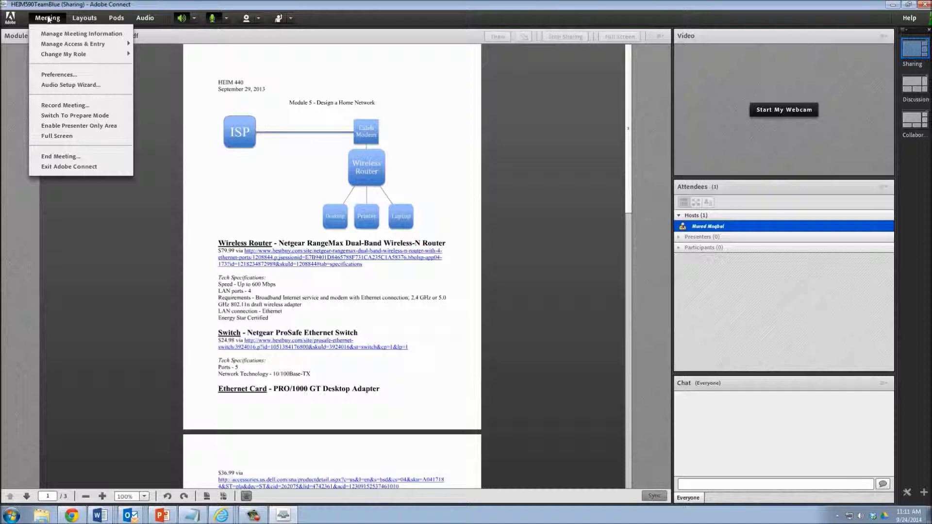
click(68, 105)
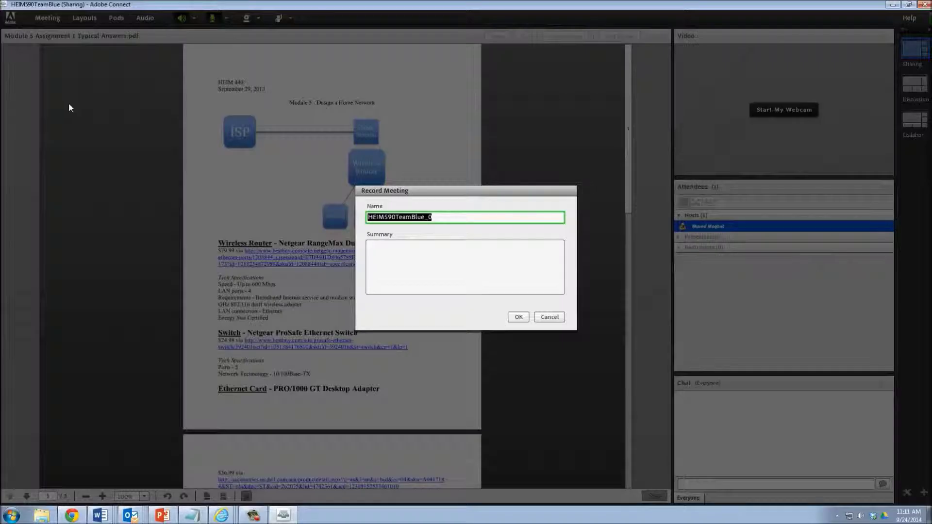
click(409, 251)
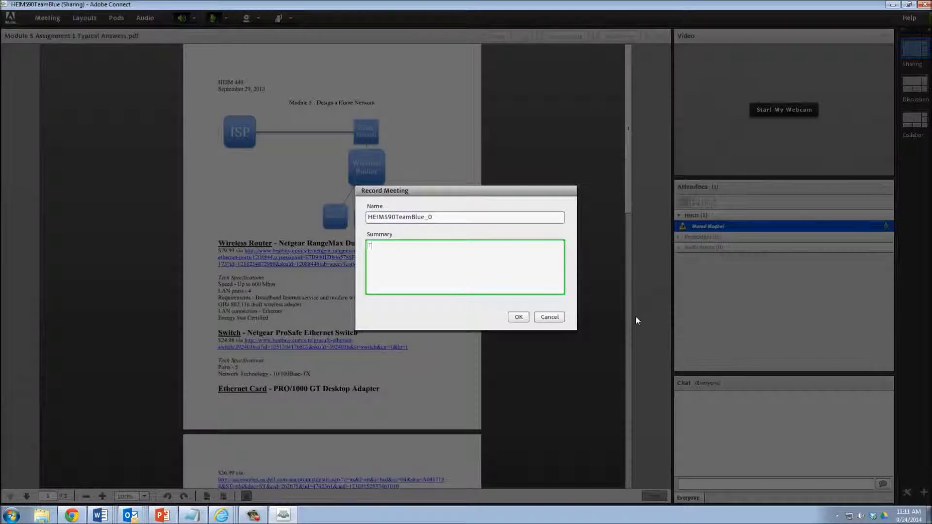
text(Test1)
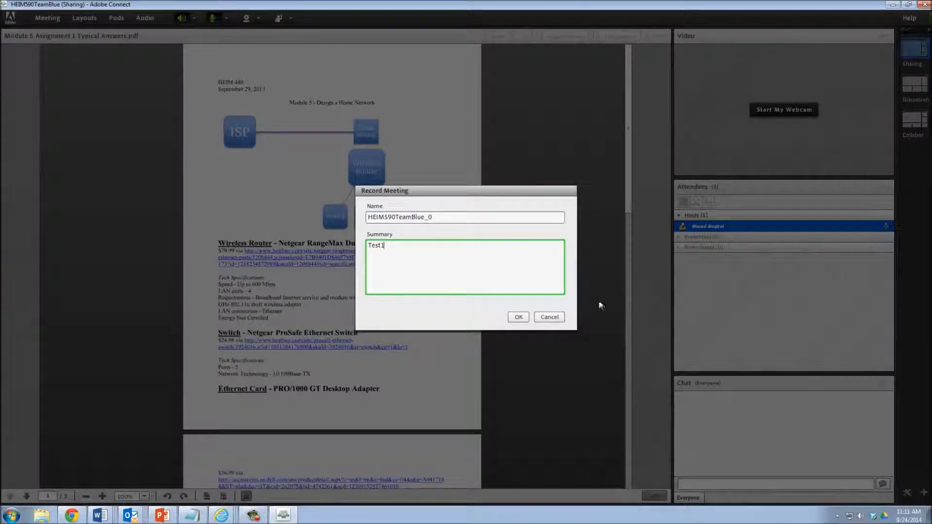
click(521, 319)
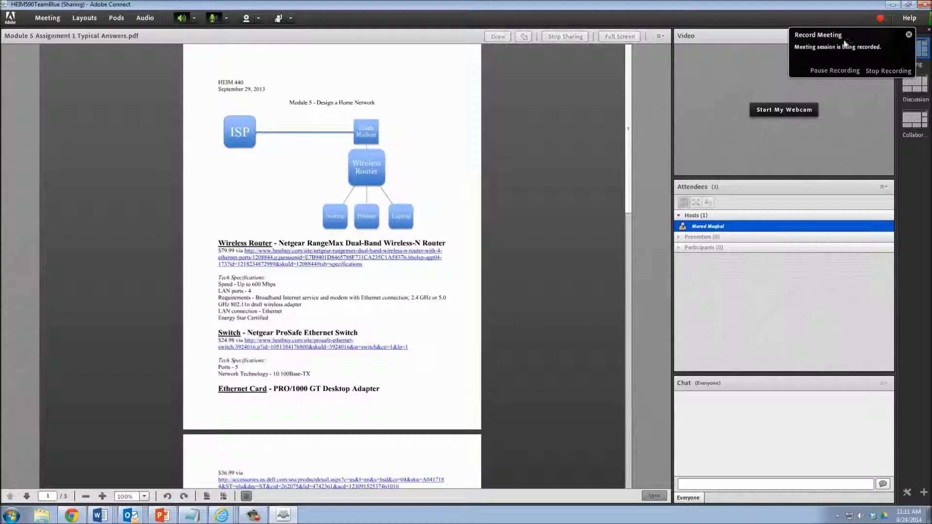
click(883, 70)
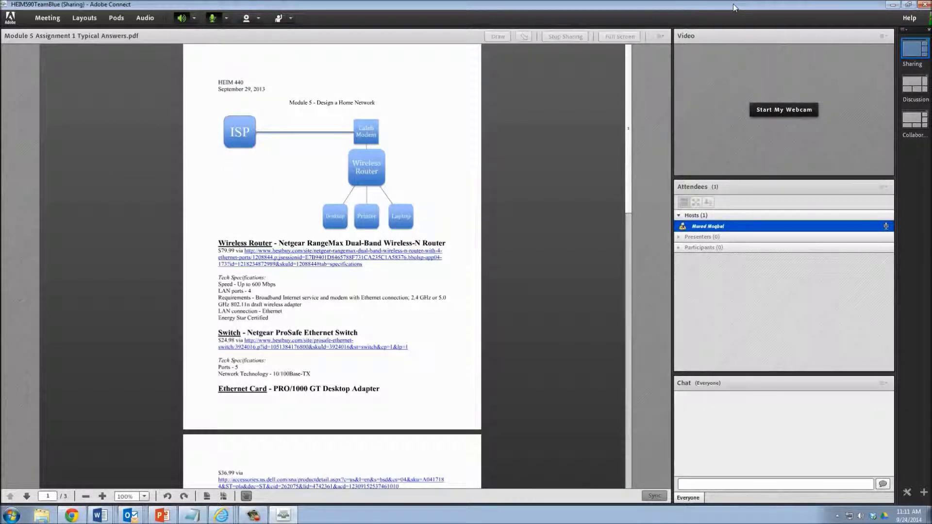
Close the meeting room and launcher tab, then open Recordings on the refreshed Meeting Information page.
click(893, 6)
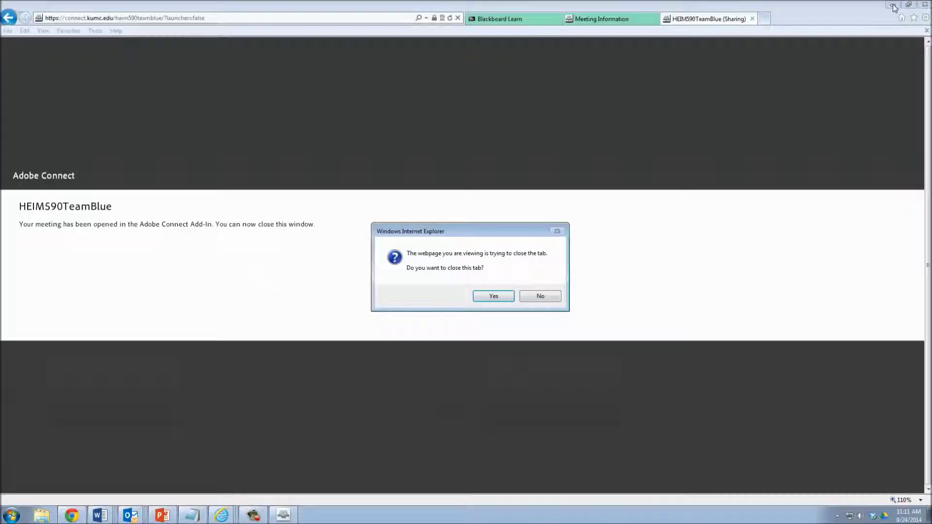
click(491, 296)
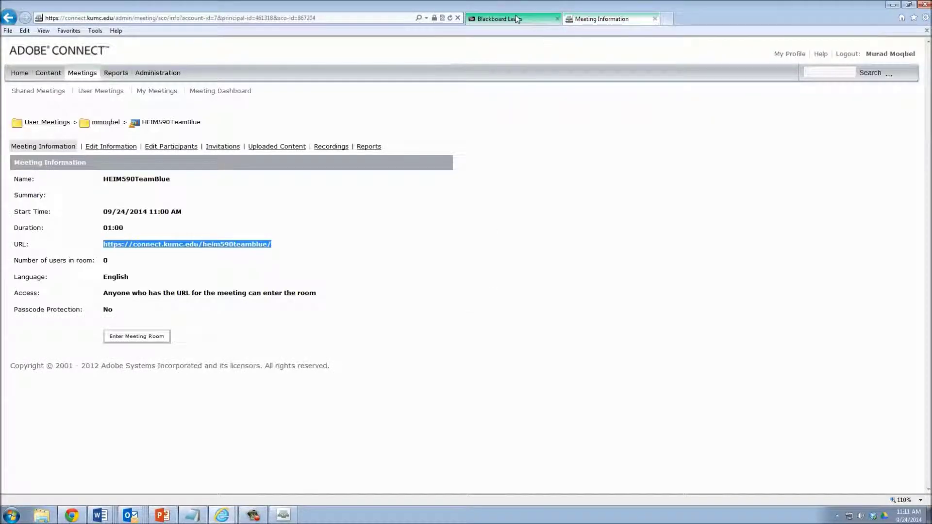
click(515, 19)
click(577, 22)
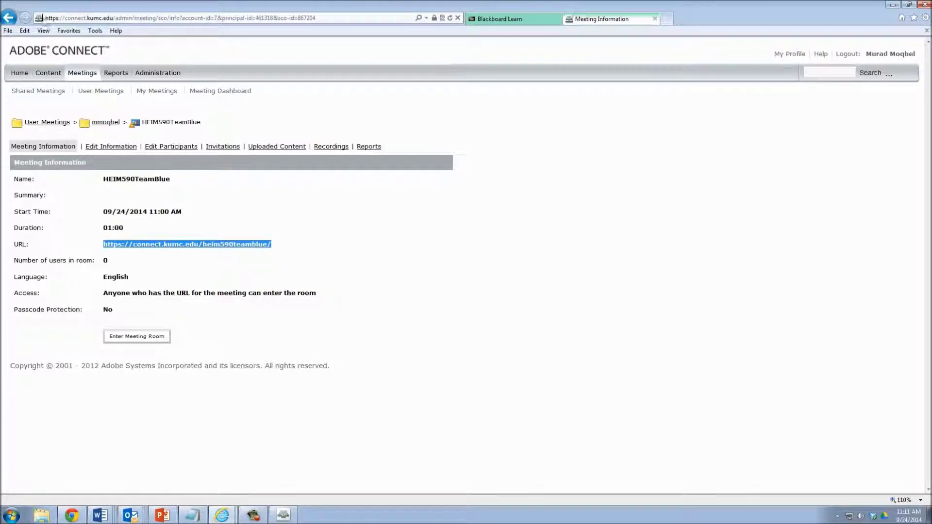
click(449, 18)
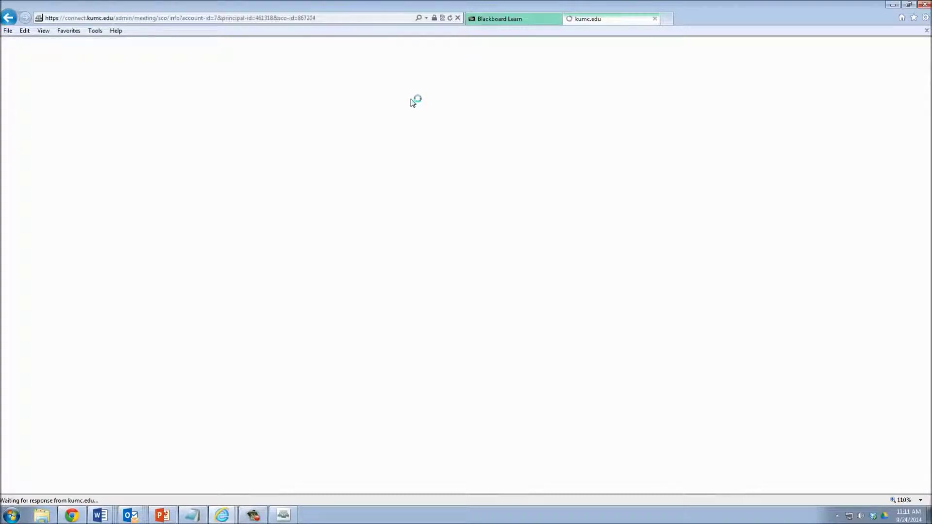
click(330, 148)
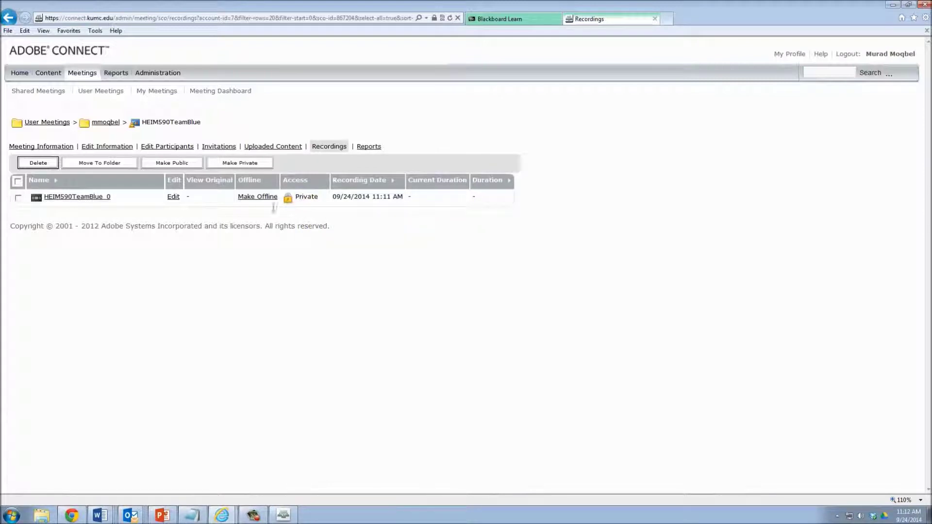
Refresh the recordings list and make the HEIM590TeamBlue_0 recording public.
mouse_move(306, 204)
click(450, 18)
click(161, 165)
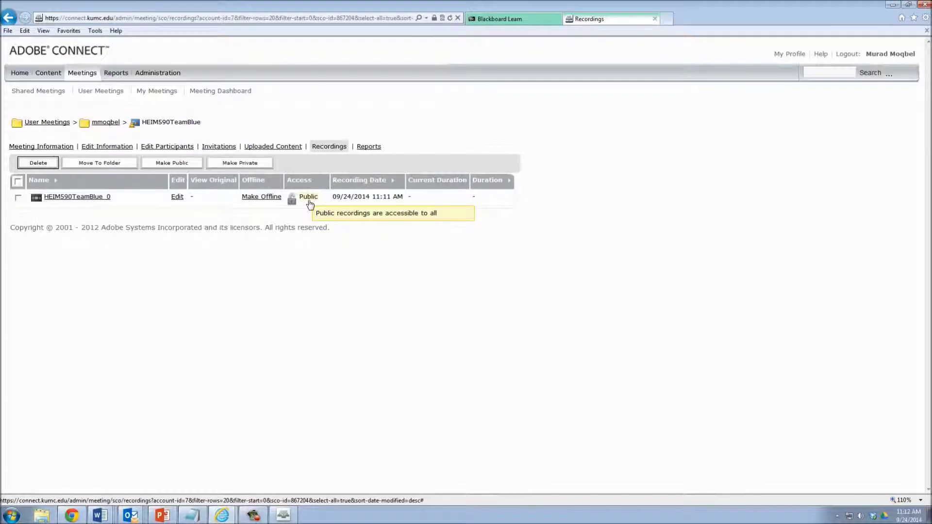
click(61, 200)
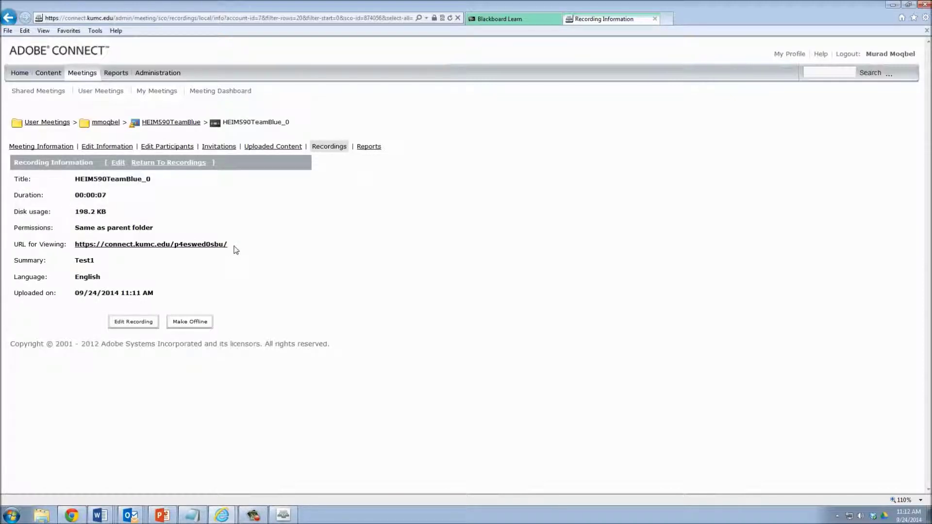
drag(233, 249, 86, 248)
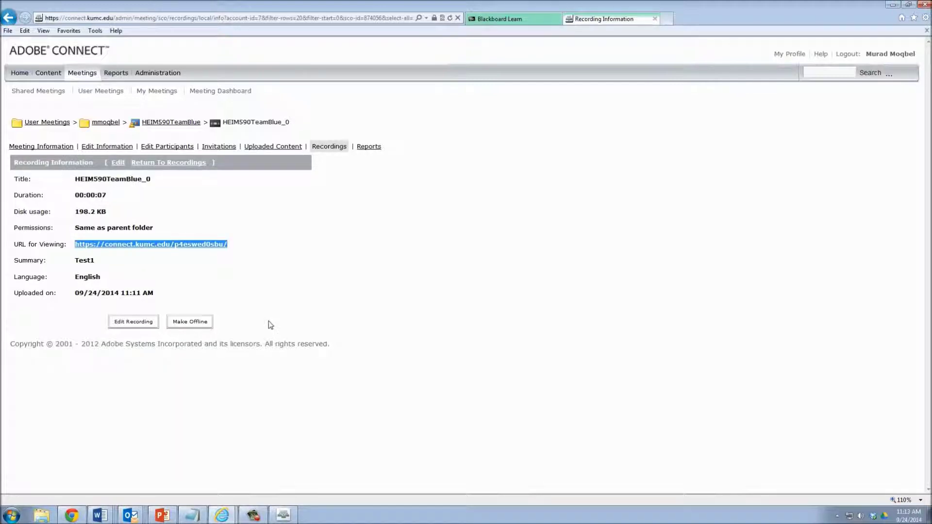
click(274, 246)
drag(233, 247, 87, 252)
key(ctrl+c)
click(668, 18)
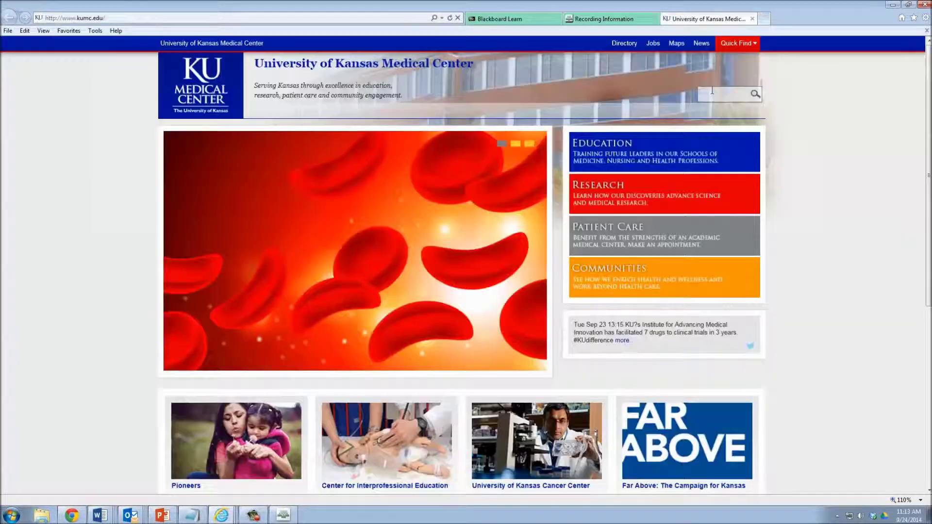
click(355, 21)
key(ctrl+v)
key(Return)
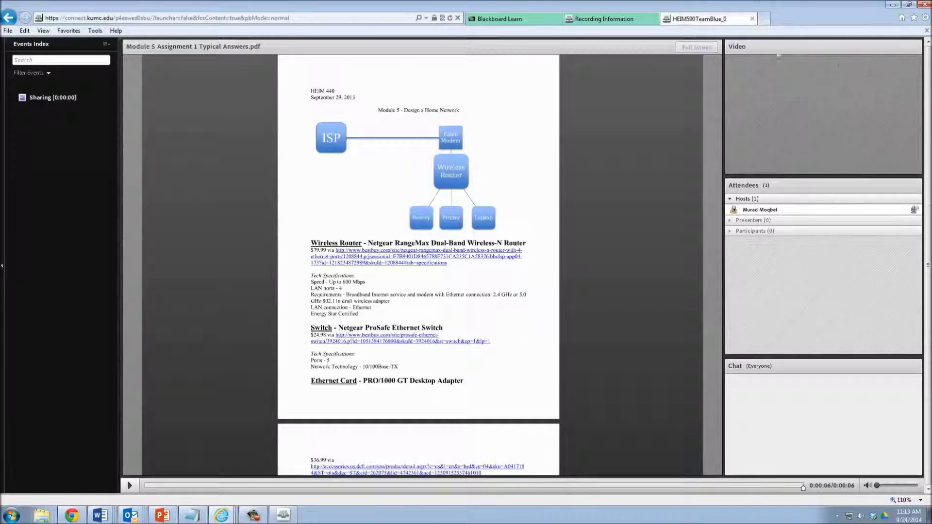
click(752, 19)
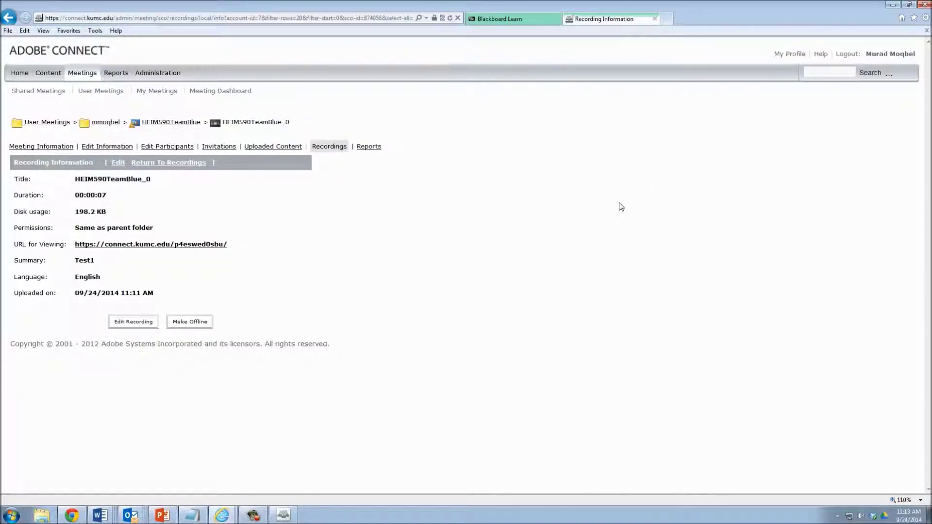